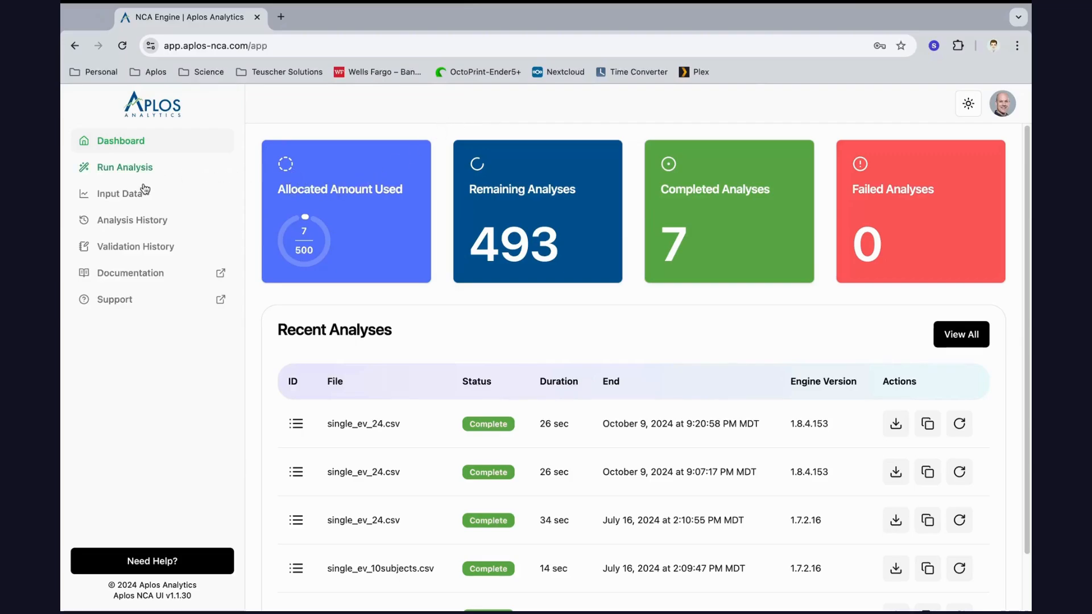
Upload single_ev_72.csv from the Demo folder as input data after previewing its contents.
{"action": "left_click", "coordinate": [112, 200]}
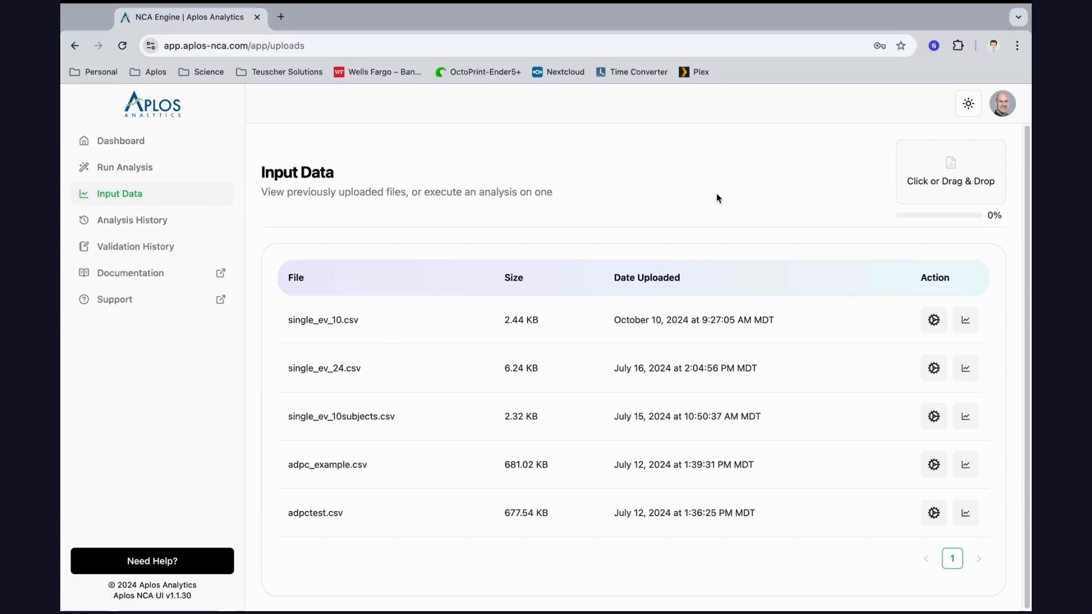
{"action": "left_click", "coordinate": [953, 170]}
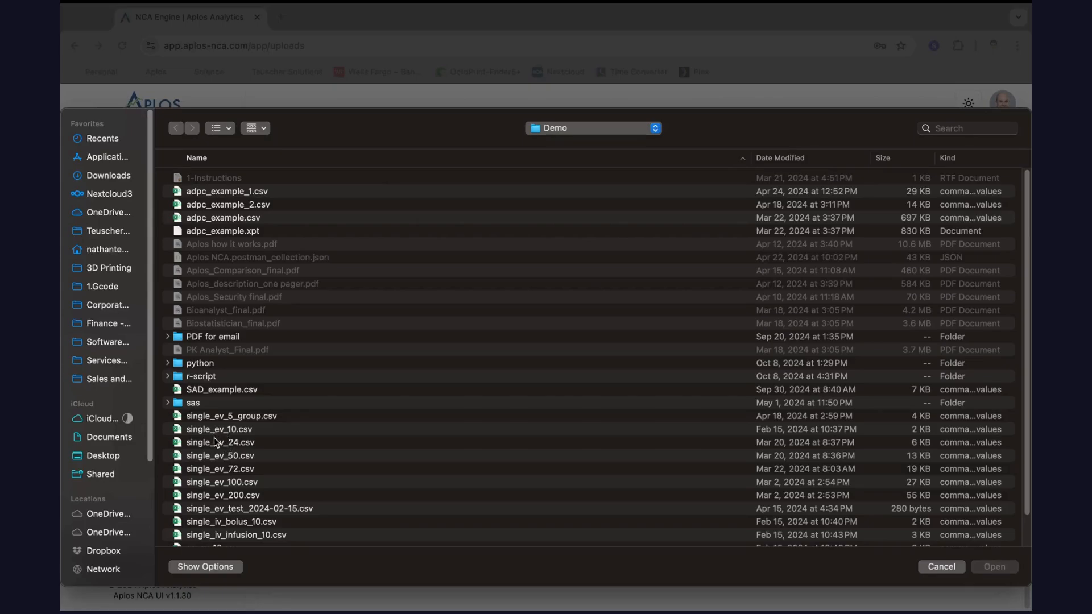
{"action": "left_click", "coordinate": [216, 471]}
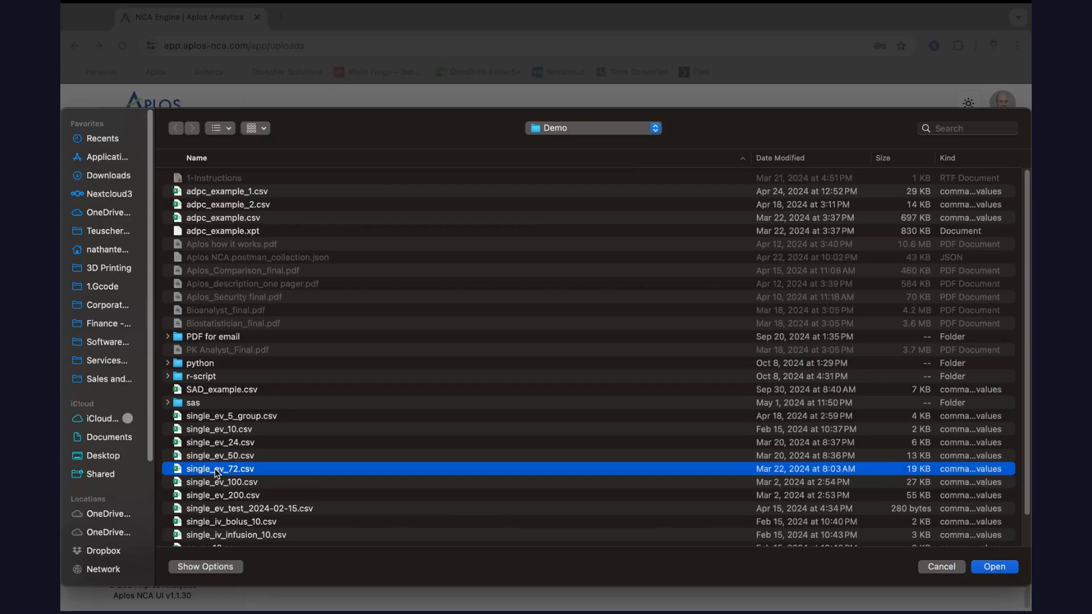
{"action": "key", "text": "space"}
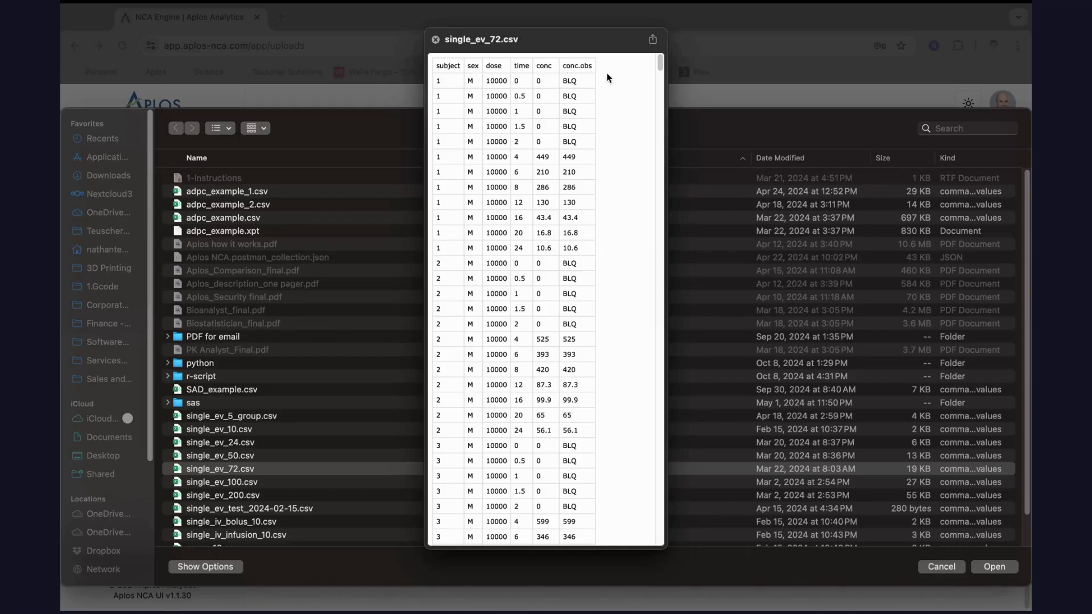
{"action": "left_click", "coordinate": [436, 40]}
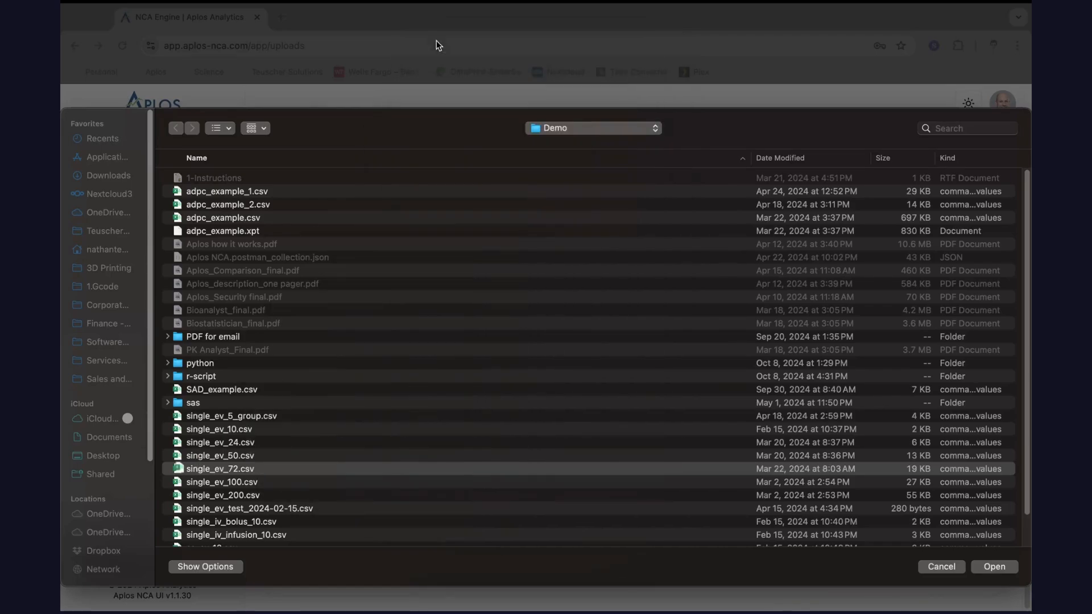
{"action": "left_click", "coordinate": [993, 568]}
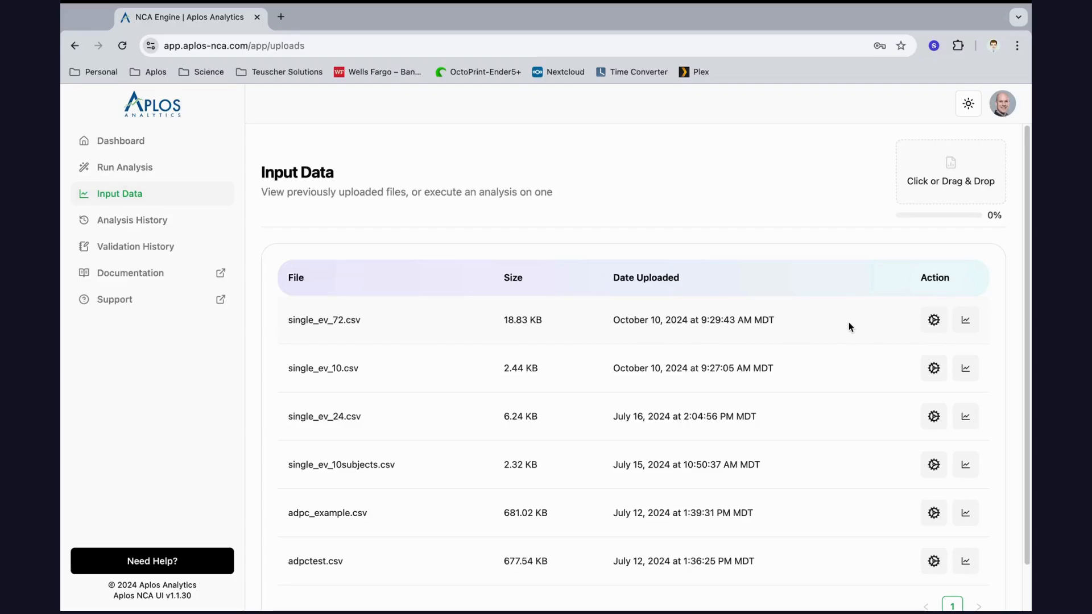
Preview adpc_example.xpt and adpc_example.csv from the Demo folder, and upload adpc_example.xpt as input data.
{"action": "left_click", "coordinate": [954, 166]}
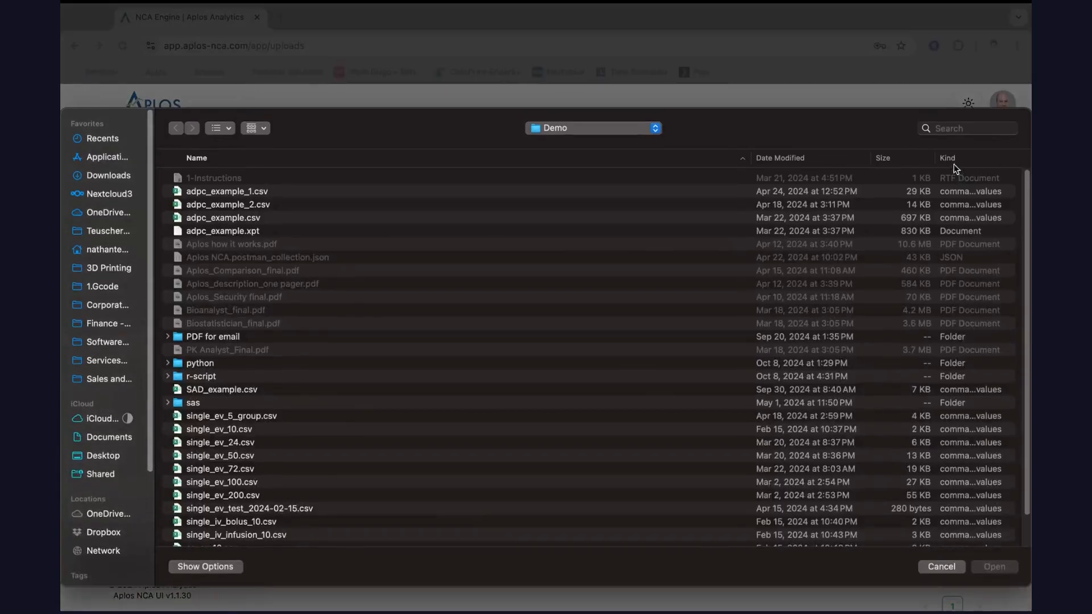
{"action": "left_click", "coordinate": [219, 232]}
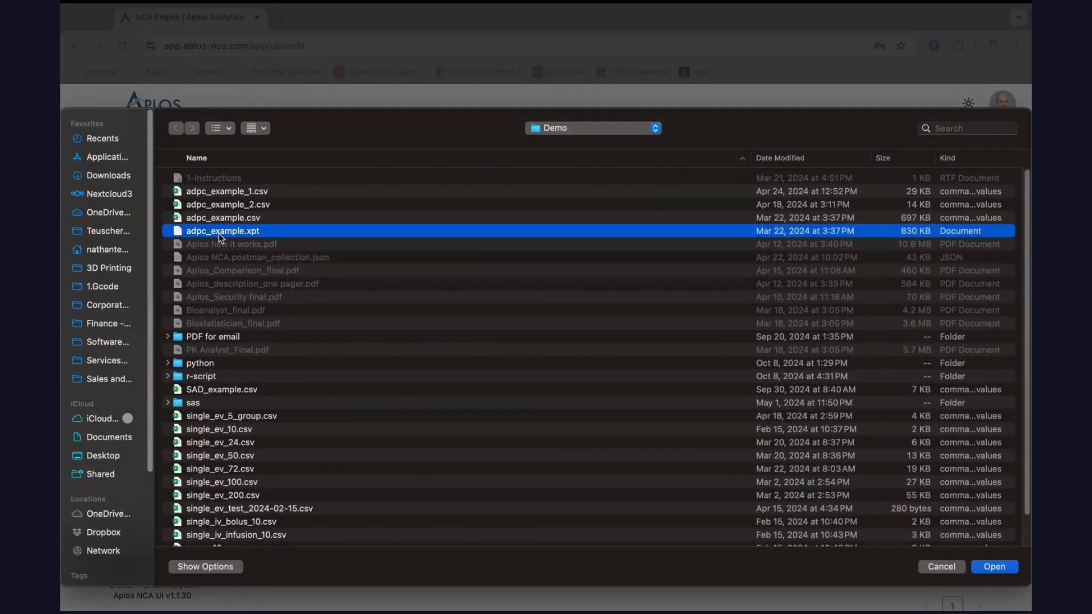
{"action": "key", "text": "space"}
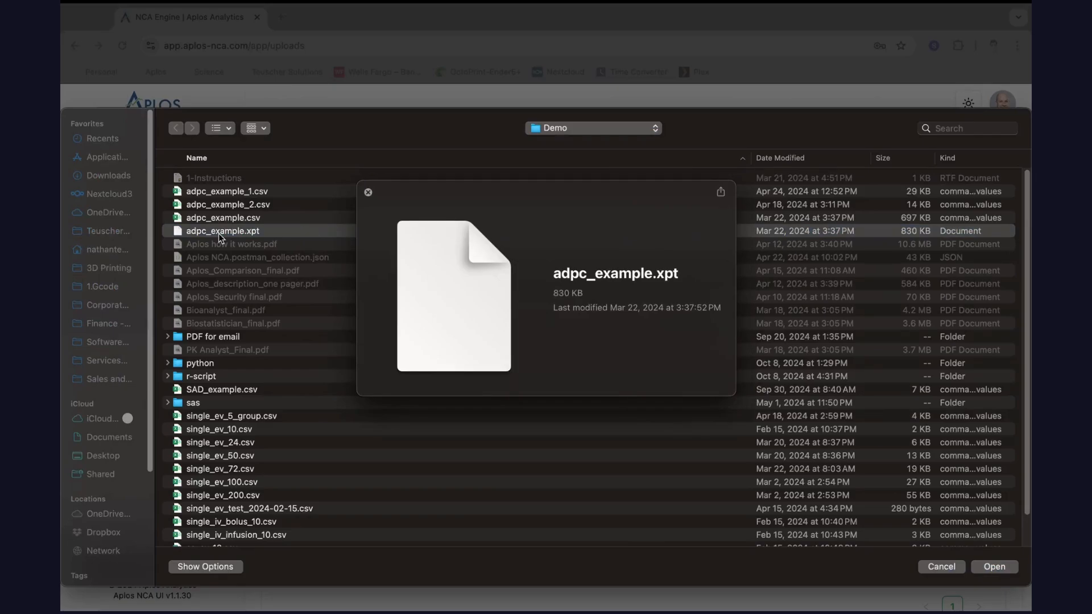
{"action": "key", "text": "space"}
{"action": "left_click", "coordinate": [219, 217]}
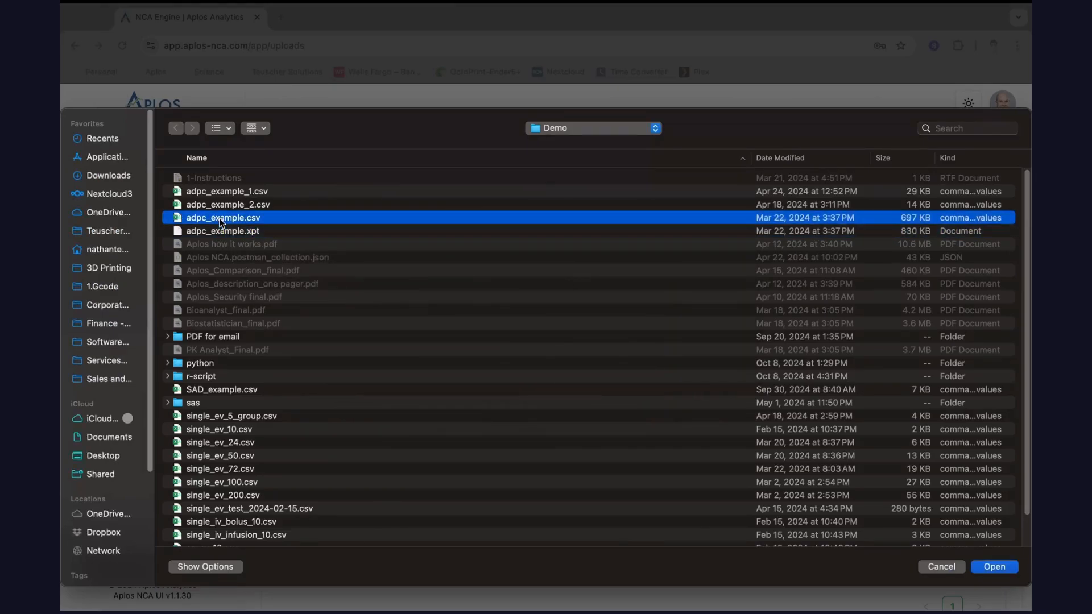
{"action": "key", "text": "space"}
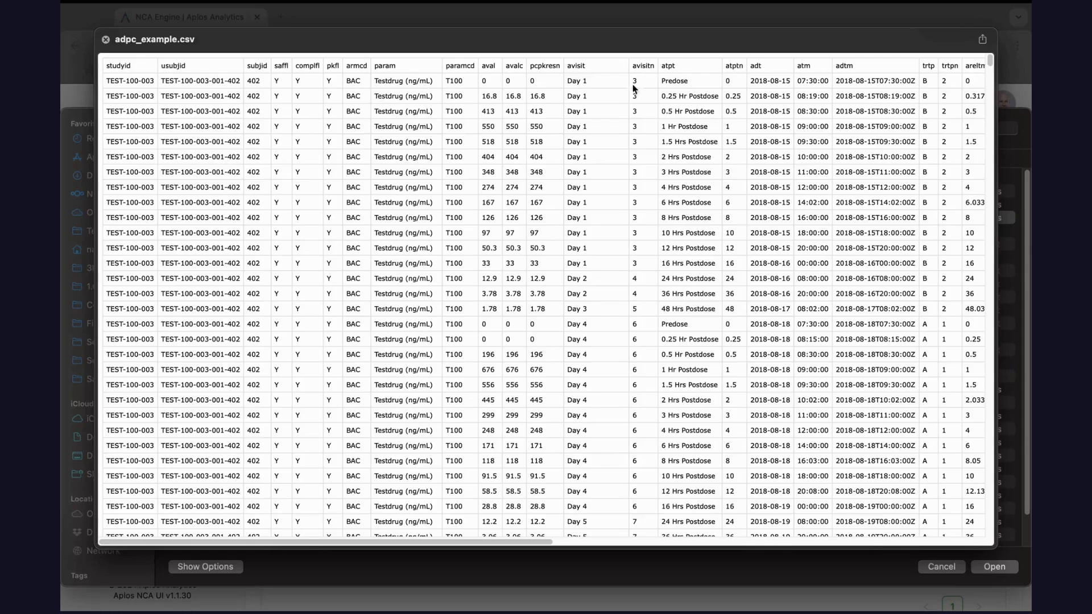
{"action": "left_click_drag", "start_coordinate": [508, 541], "coordinate": [535, 544]}
{"action": "left_click", "coordinate": [106, 40]}
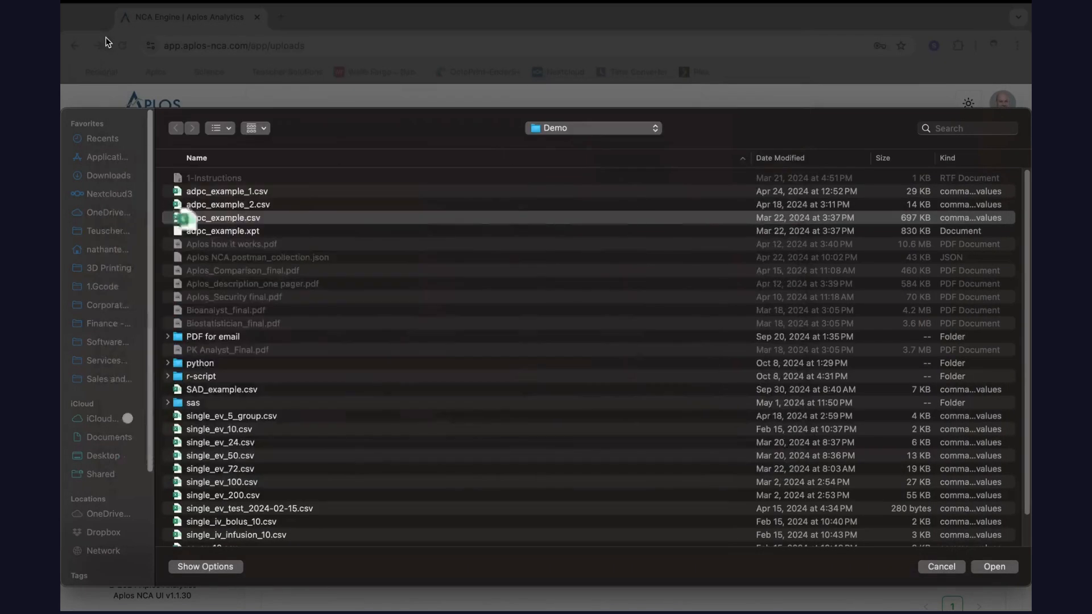
{"action": "left_click", "coordinate": [222, 232]}
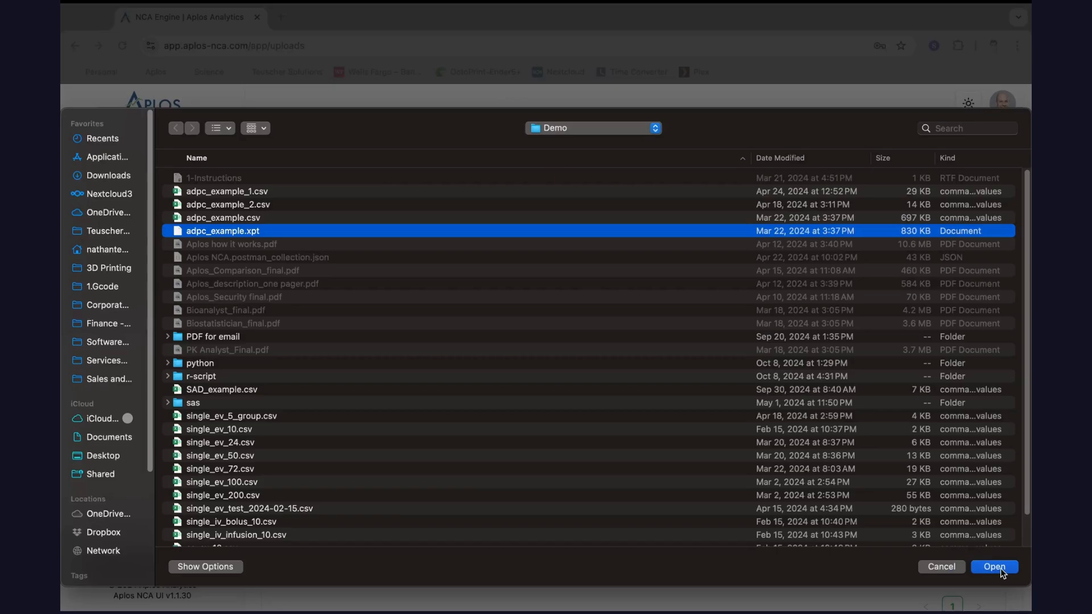
{"action": "left_click", "coordinate": [996, 568]}
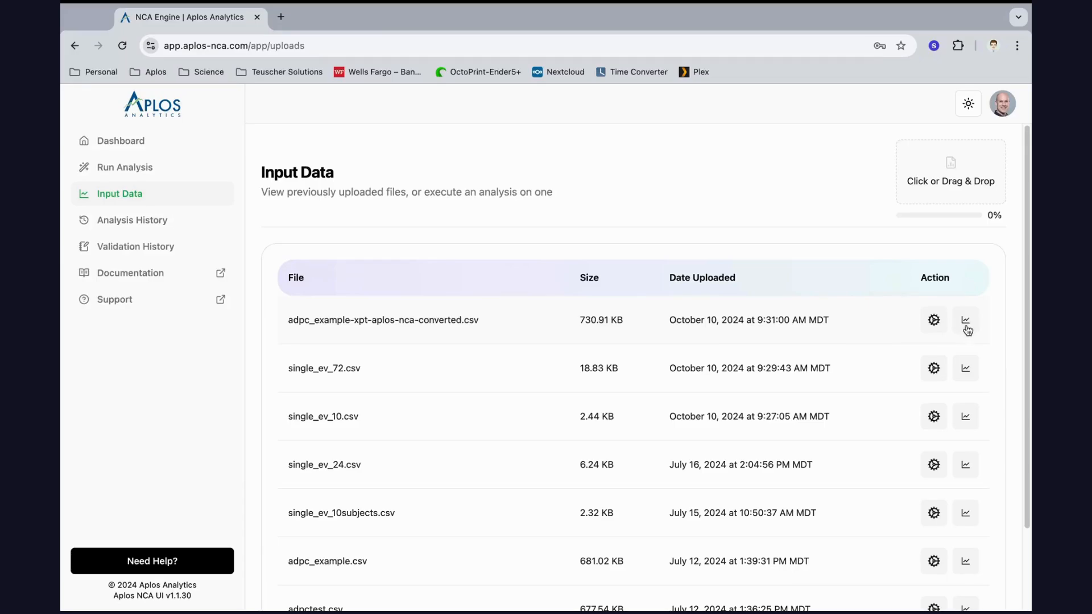
Explore the uploaded single_ev_72.csv data, plotting the conc column against the time column for each subject.
{"action": "left_click", "coordinate": [968, 370]}
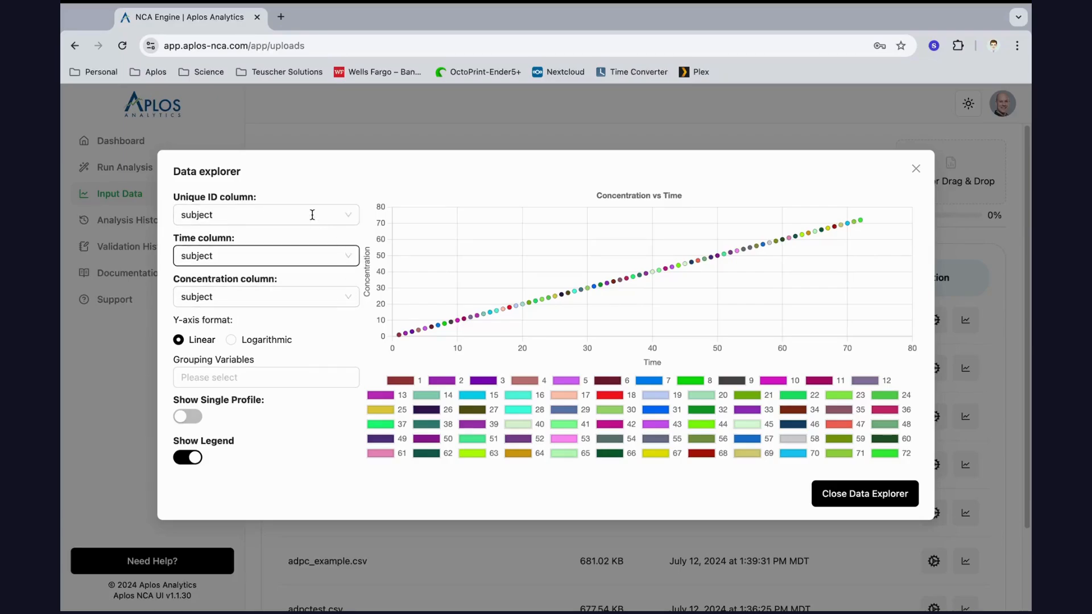
{"action": "left_click", "coordinate": [349, 254]}
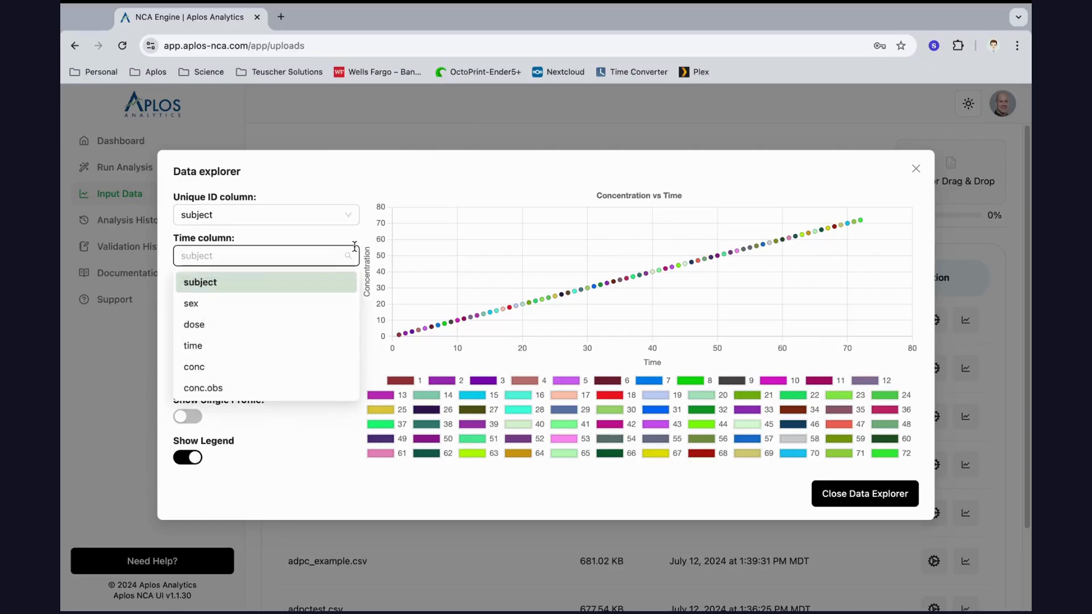
{"action": "left_click", "coordinate": [249, 346]}
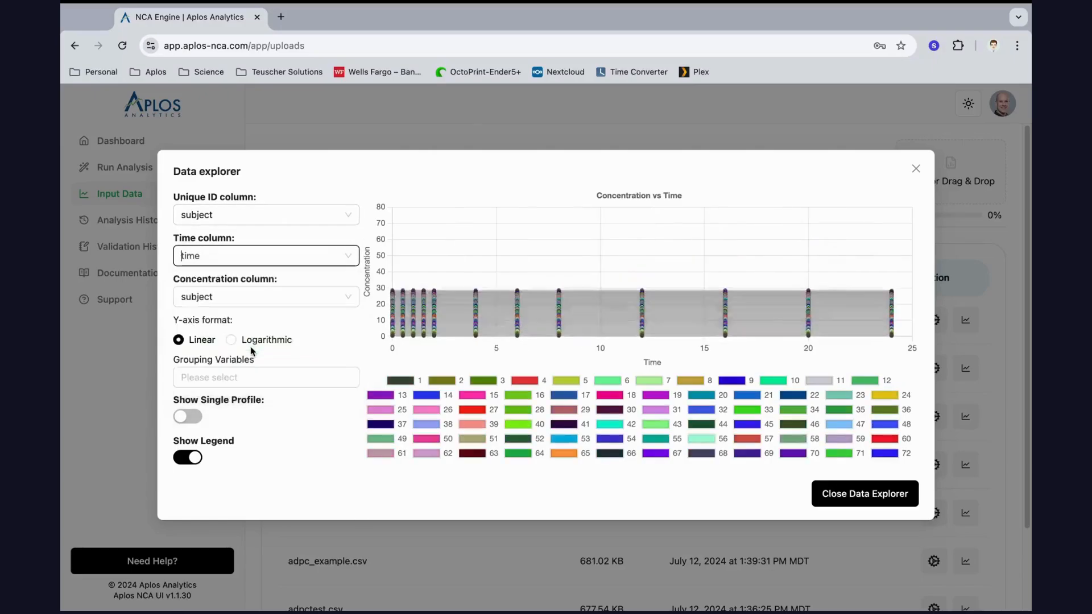
{"action": "left_click", "coordinate": [350, 301]}
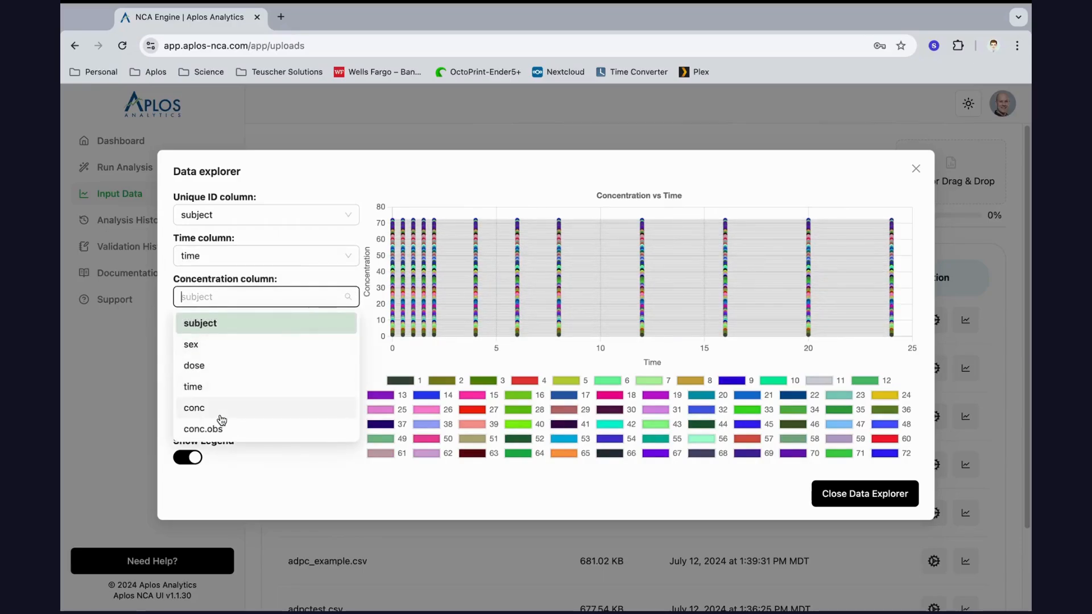
{"action": "left_click", "coordinate": [206, 408]}
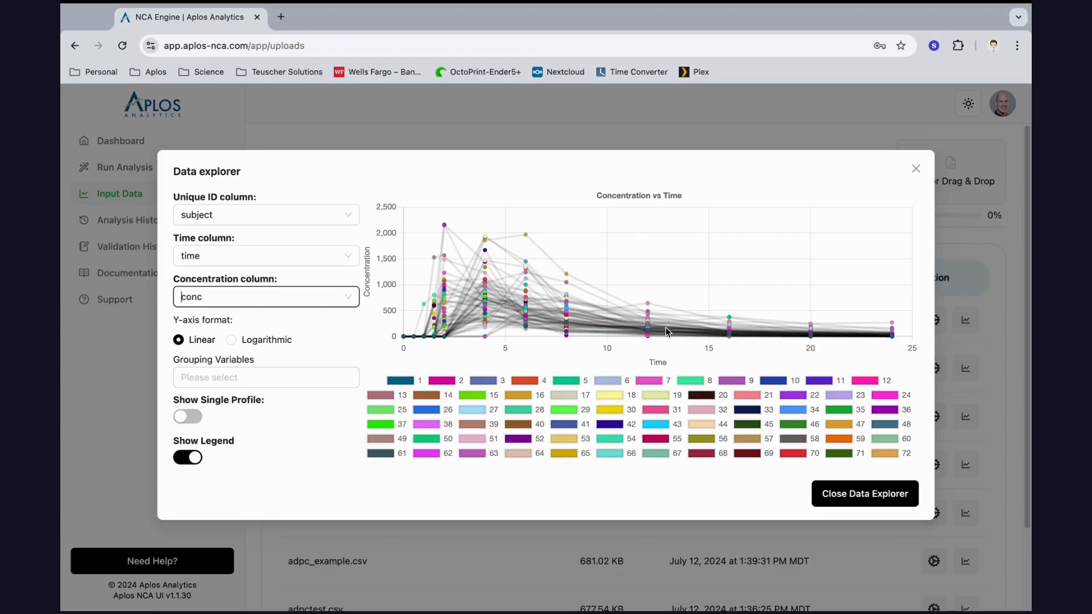
Try dose as a grouping variable for the concentration plot and remove it again.
{"action": "left_click", "coordinate": [216, 378]}
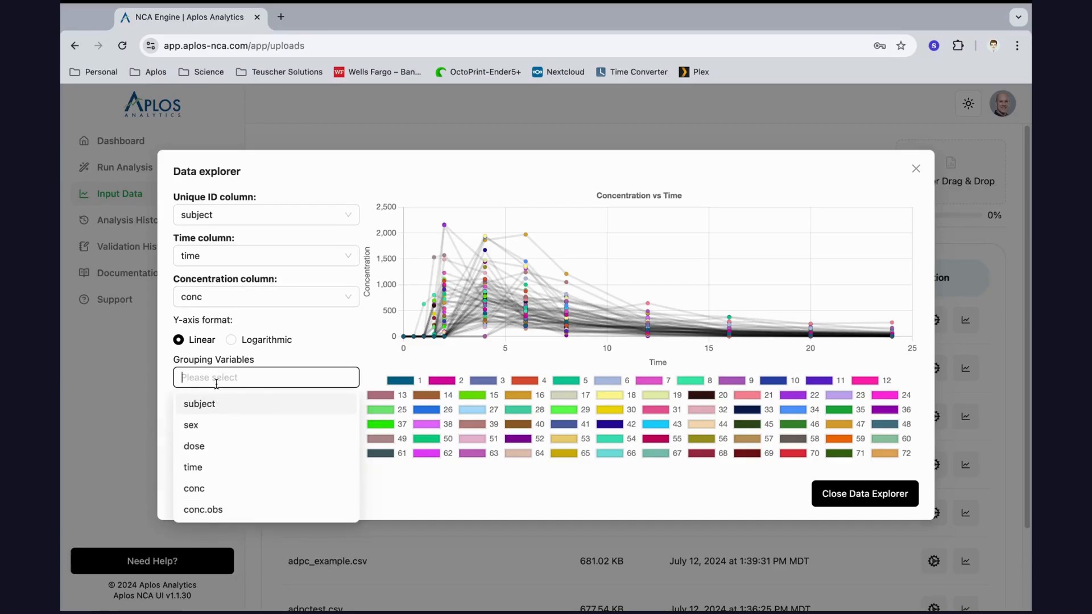
{"action": "left_click", "coordinate": [207, 449]}
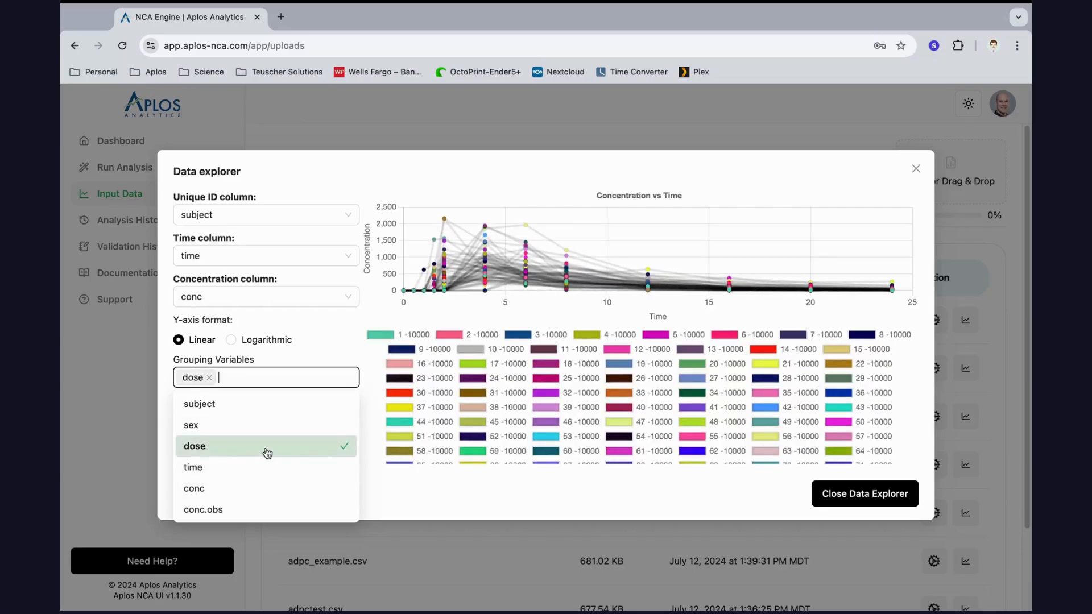
{"action": "left_click", "coordinate": [220, 449]}
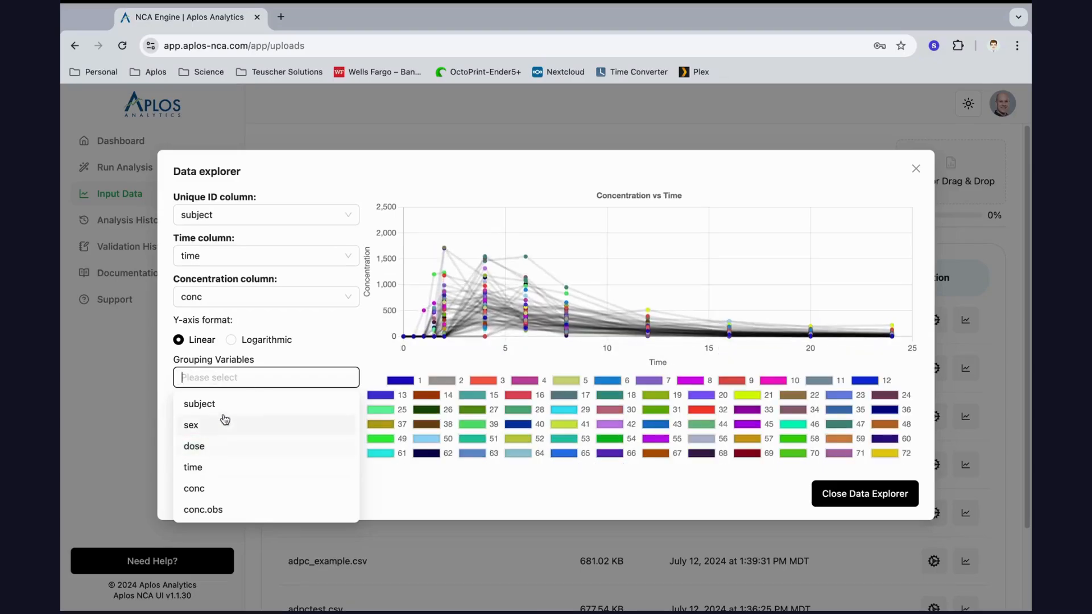
{"action": "left_click", "coordinate": [360, 342]}
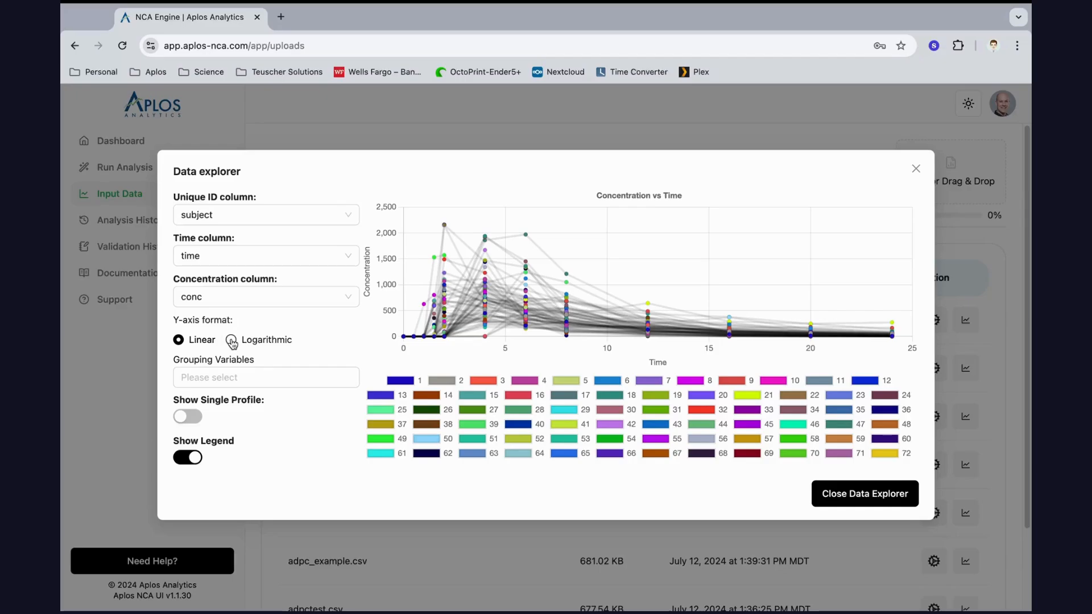
Set the Y-axis format to Logarithmic and show single profiles, advancing from subject 1 to subject 4.
{"action": "left_click", "coordinate": [231, 342]}
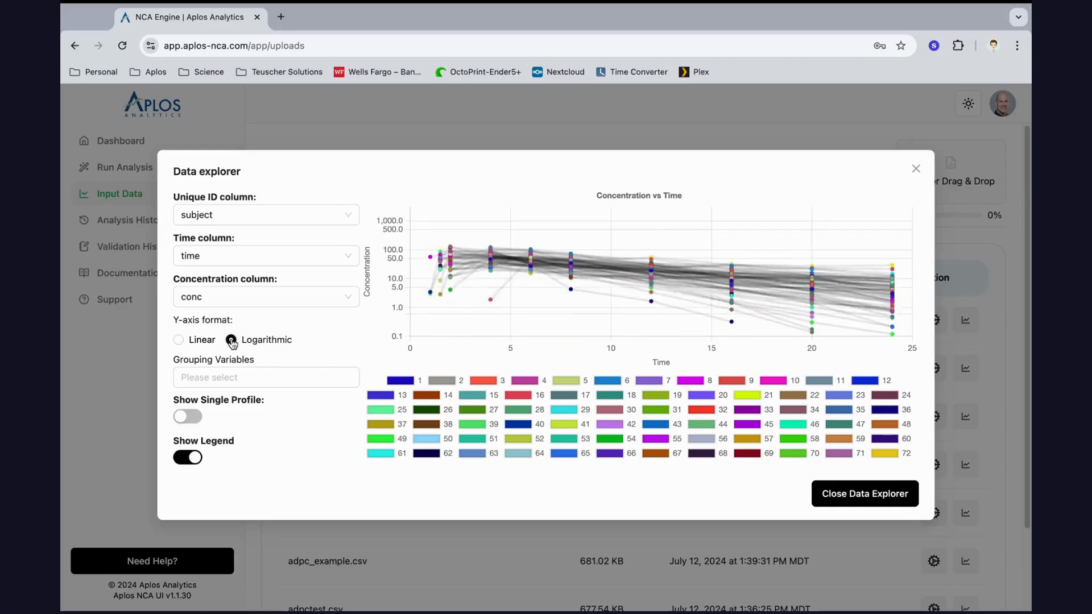
{"action": "left_click", "coordinate": [183, 419]}
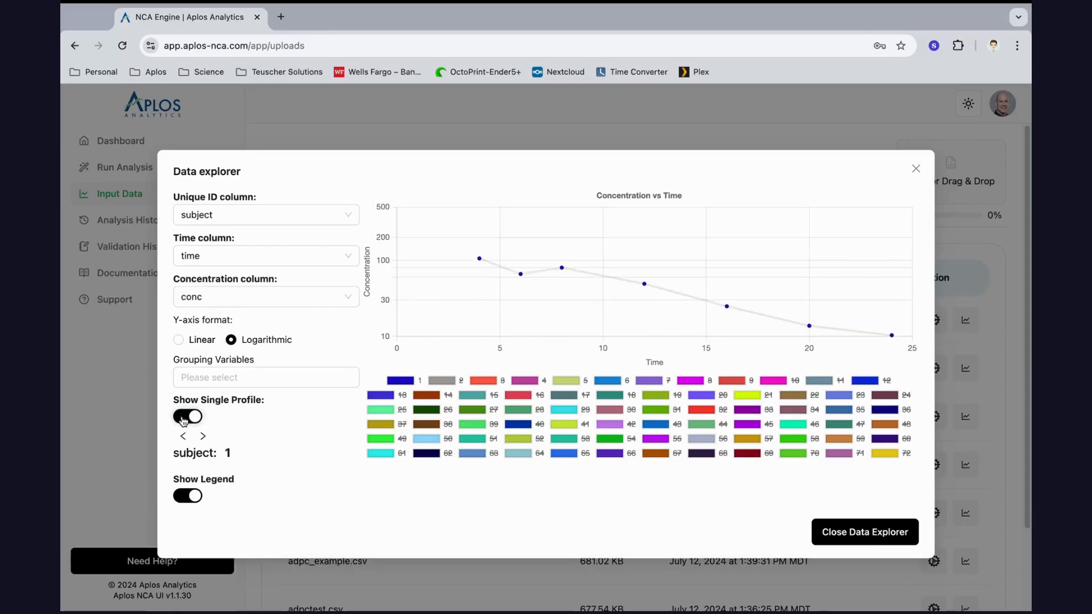
{"action": "left_click", "coordinate": [202, 436]}
{"action": "left_click", "coordinate": [204, 438]}
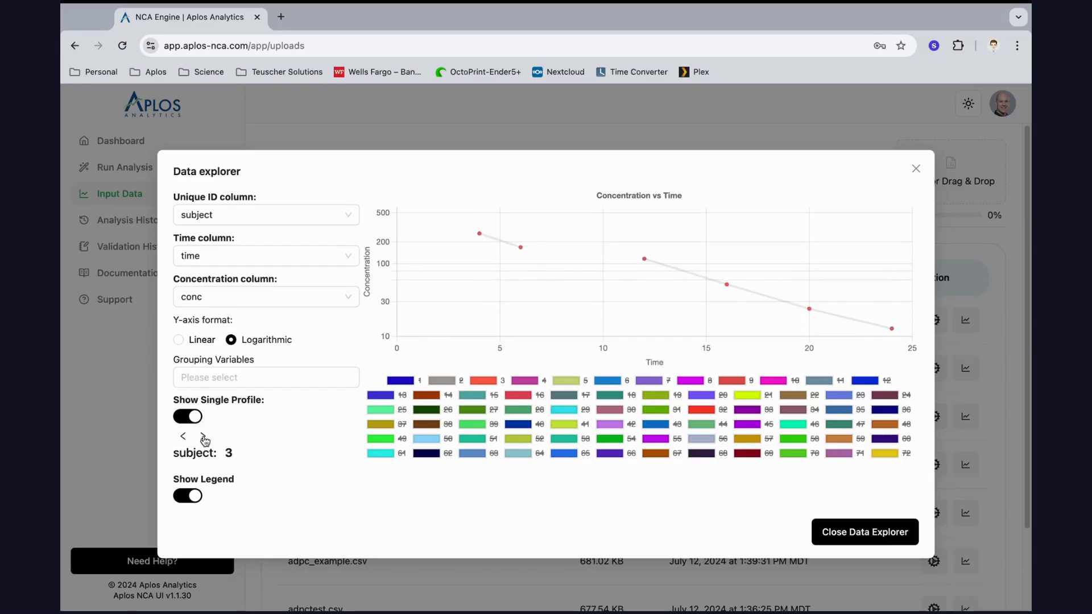
{"action": "left_click", "coordinate": [204, 438]}
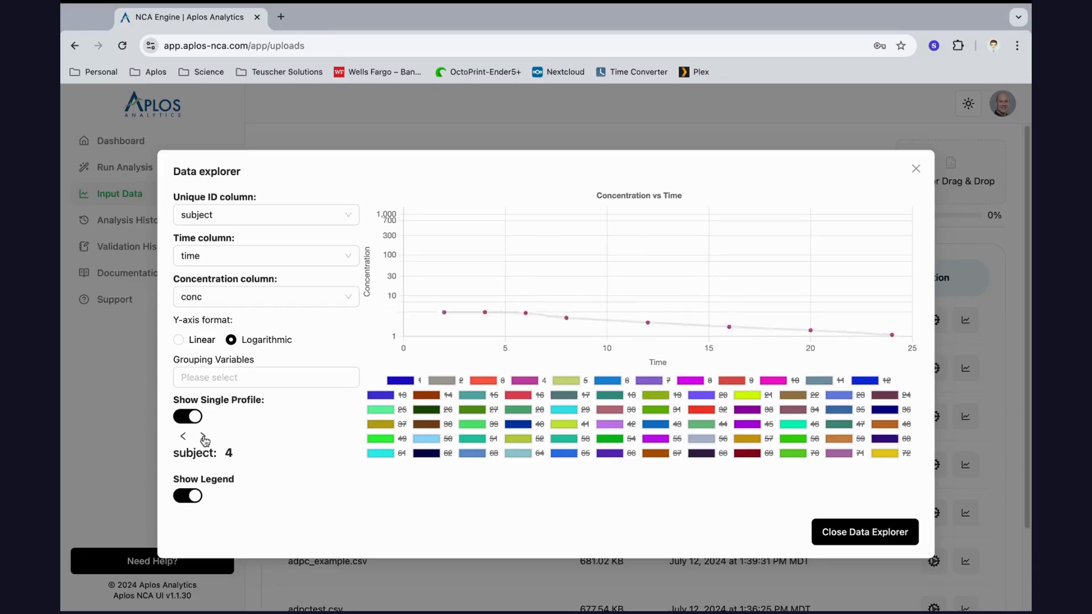
Hide the plot legend and view subject 5's profile before closing the data explorer.
{"action": "left_click", "coordinate": [192, 496]}
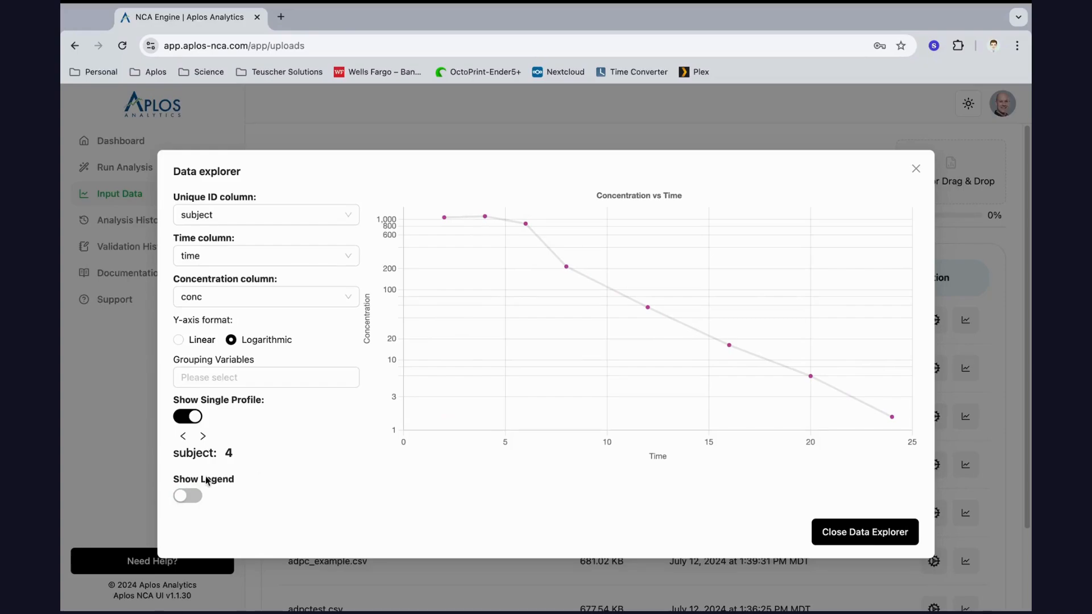
{"action": "left_click", "coordinate": [203, 437]}
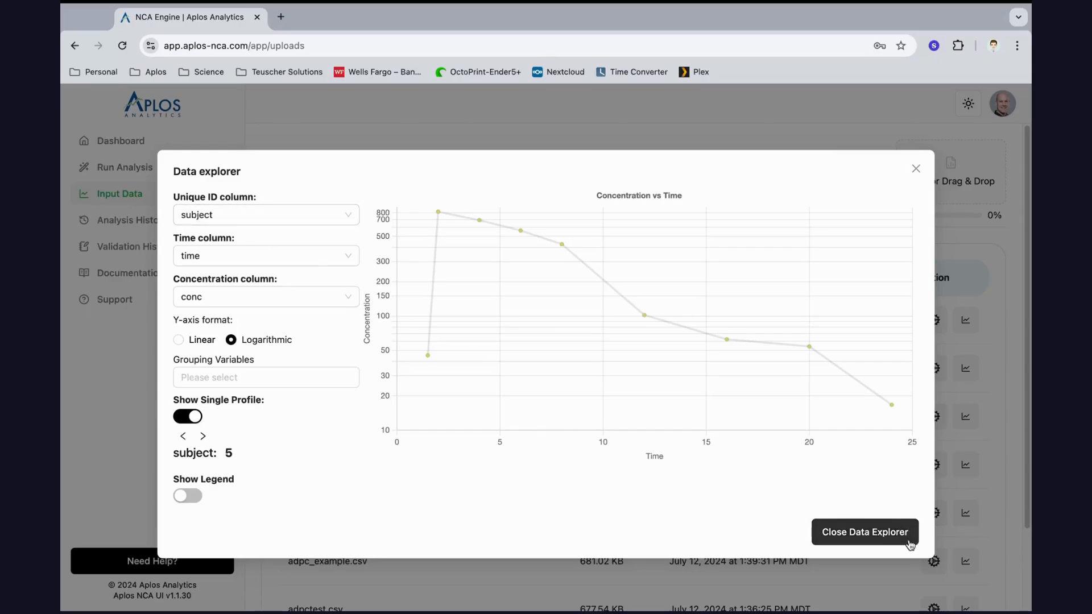
{"action": "left_click", "coordinate": [880, 531]}
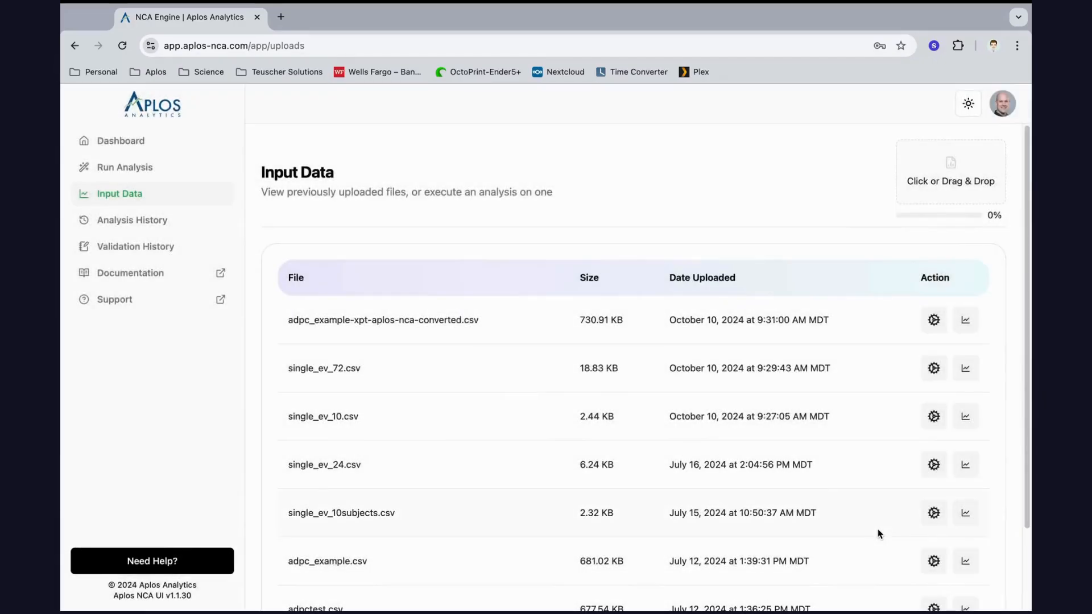
Open adpc_example-xpt-aplos-nca-converted.csv in the data explorer and set its unique ID column to subjid.
{"action": "left_click", "coordinate": [965, 322]}
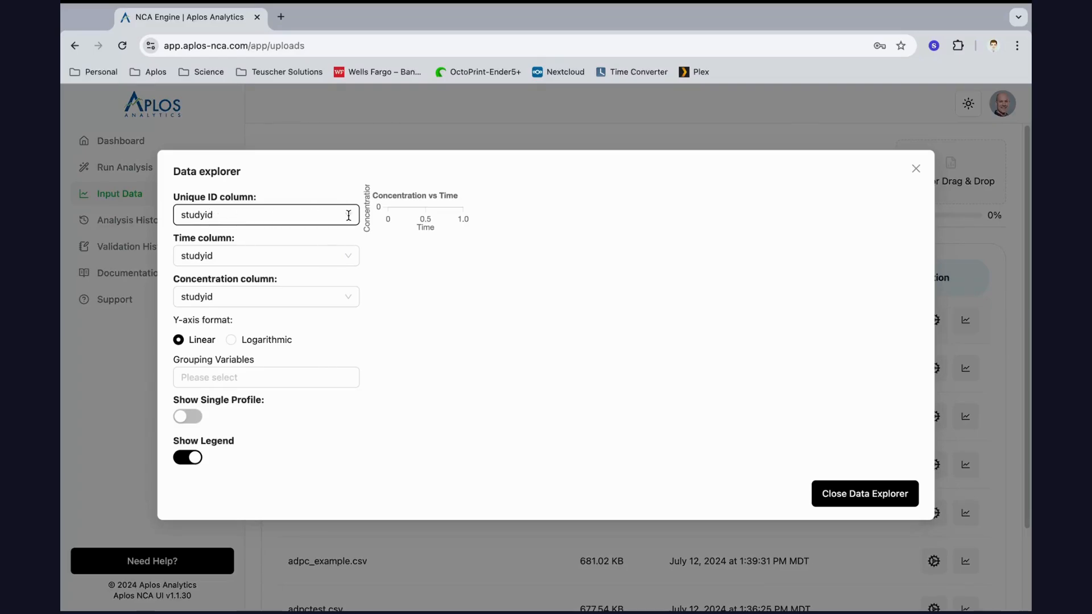
{"action": "left_click", "coordinate": [349, 215]}
{"action": "left_click", "coordinate": [215, 263]}
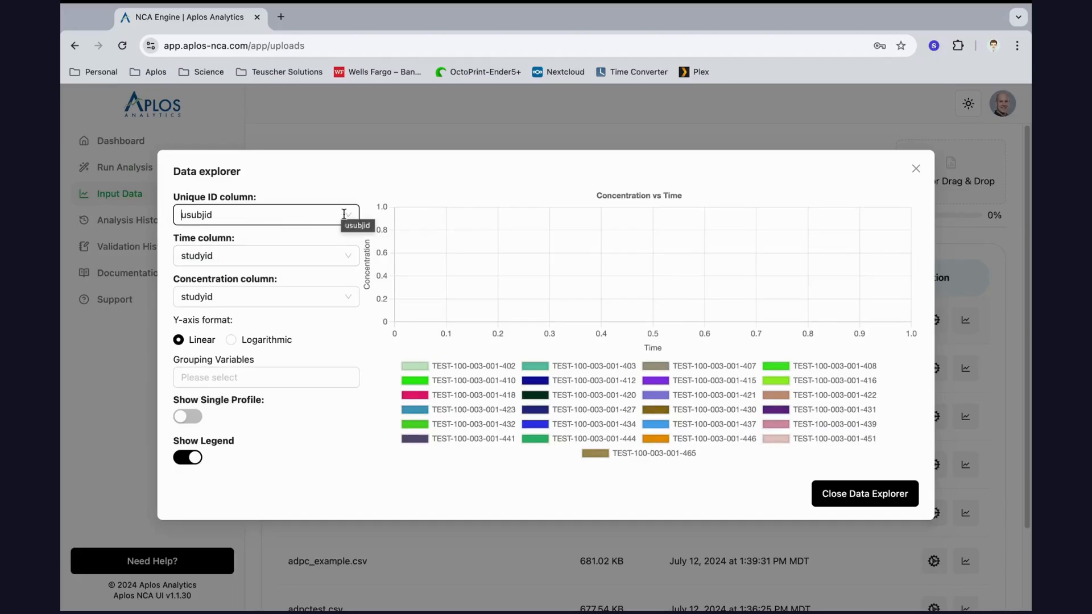
{"action": "left_click", "coordinate": [344, 216]}
{"action": "left_click", "coordinate": [208, 285]}
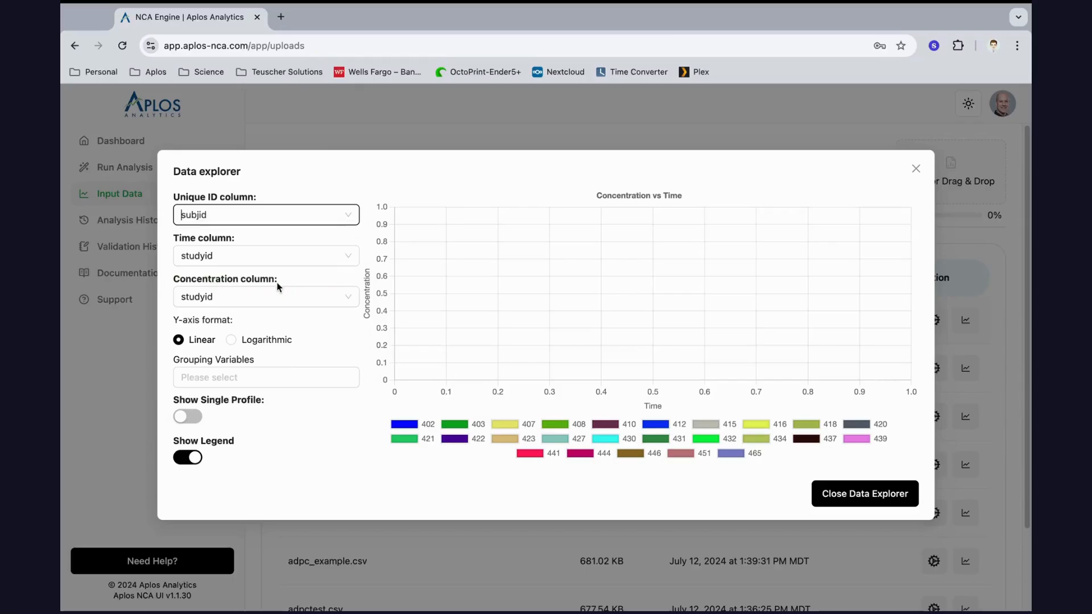
Set the time column to areltm and the concentration column to aval.
{"action": "left_click", "coordinate": [289, 256]}
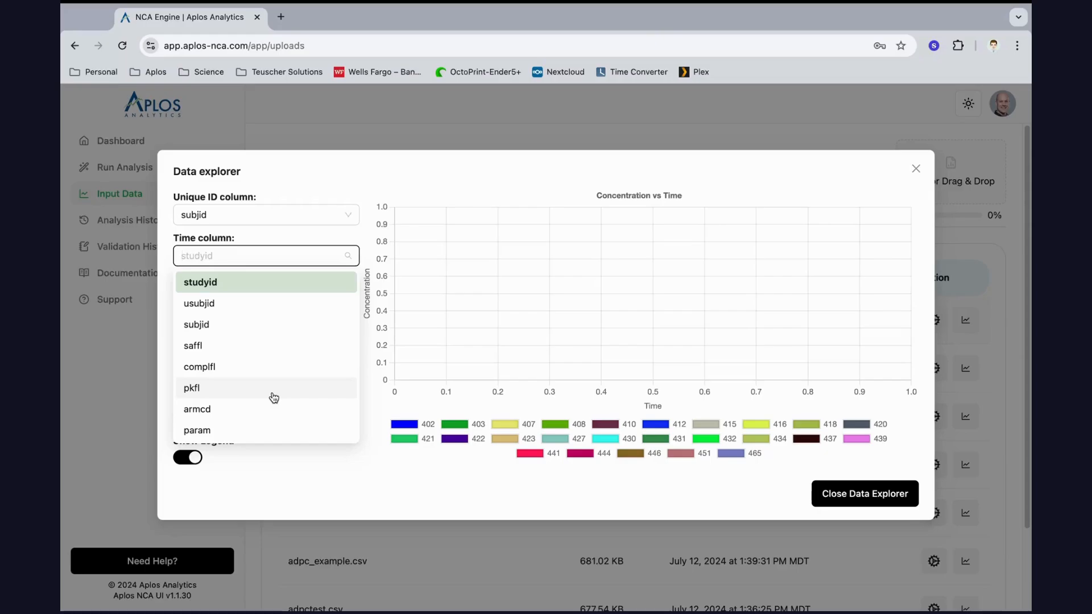
{"action": "type", "text": "are"}
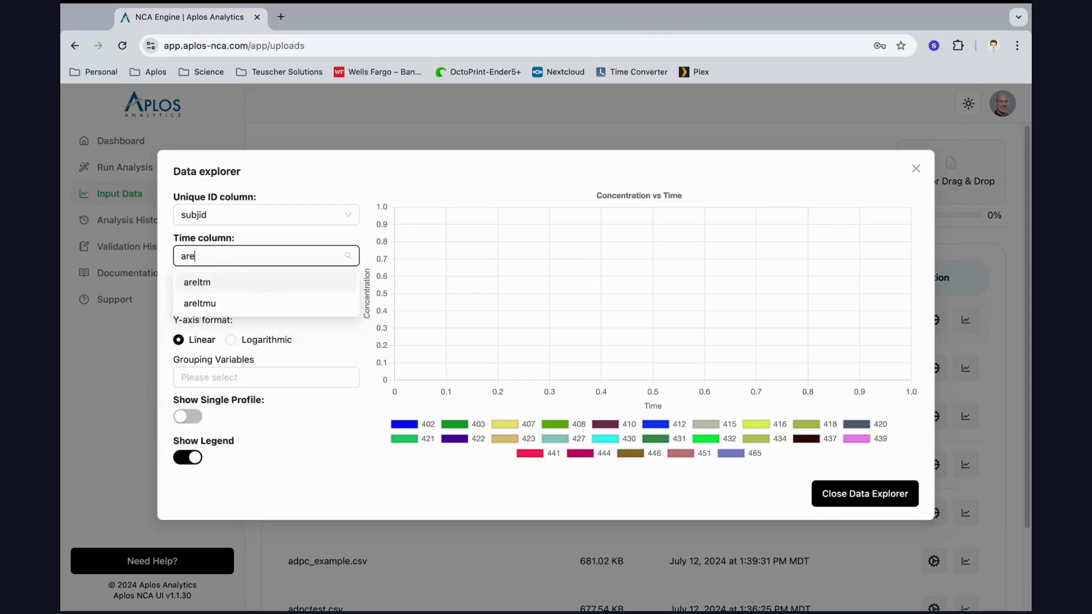
{"action": "left_click", "coordinate": [215, 286]}
{"action": "left_click", "coordinate": [264, 297]}
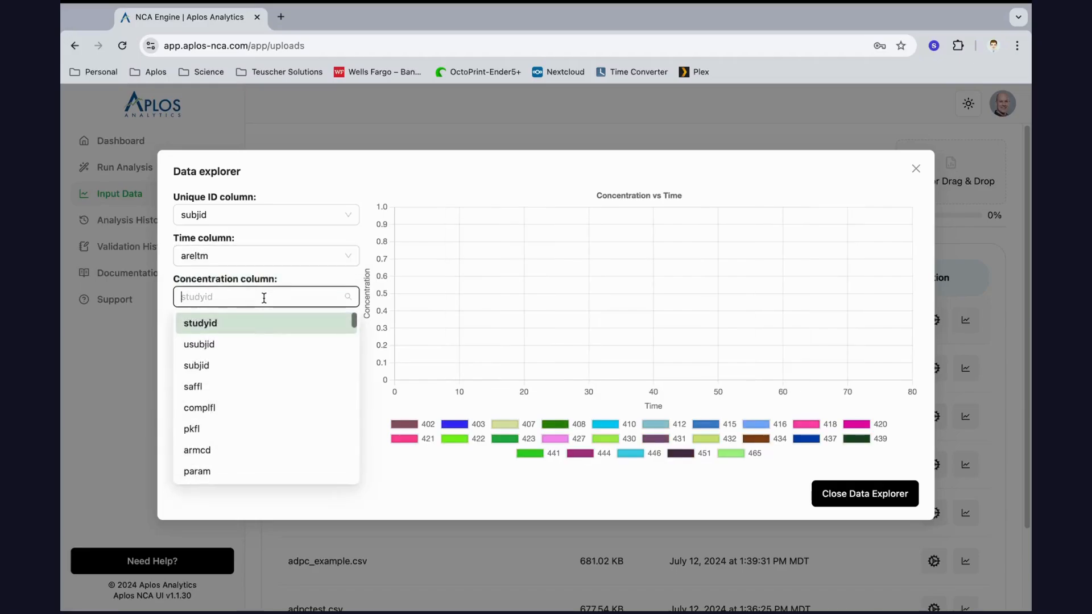
{"action": "type", "text": "ava"}
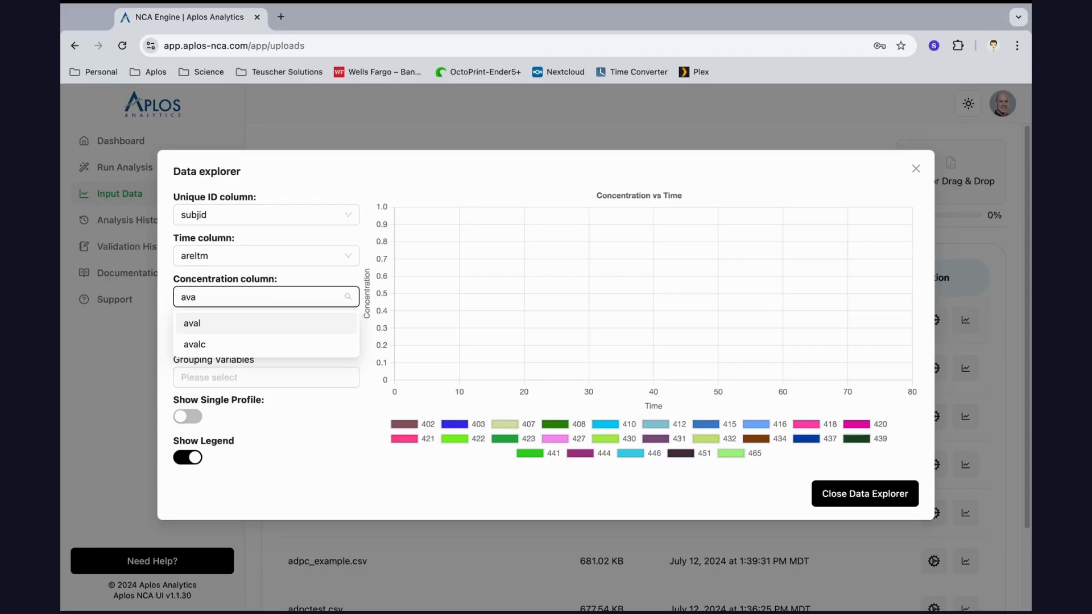
{"action": "left_click", "coordinate": [228, 329]}
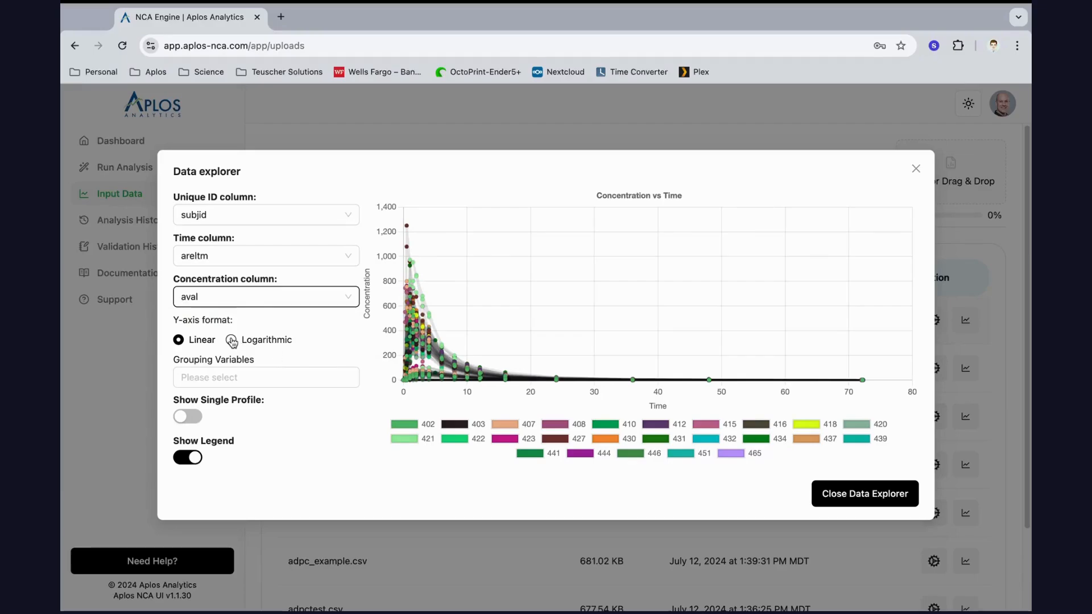
Set the Y-axis format to Logarithmic and show a single profile in the concentration plot.
{"action": "left_click", "coordinate": [231, 341]}
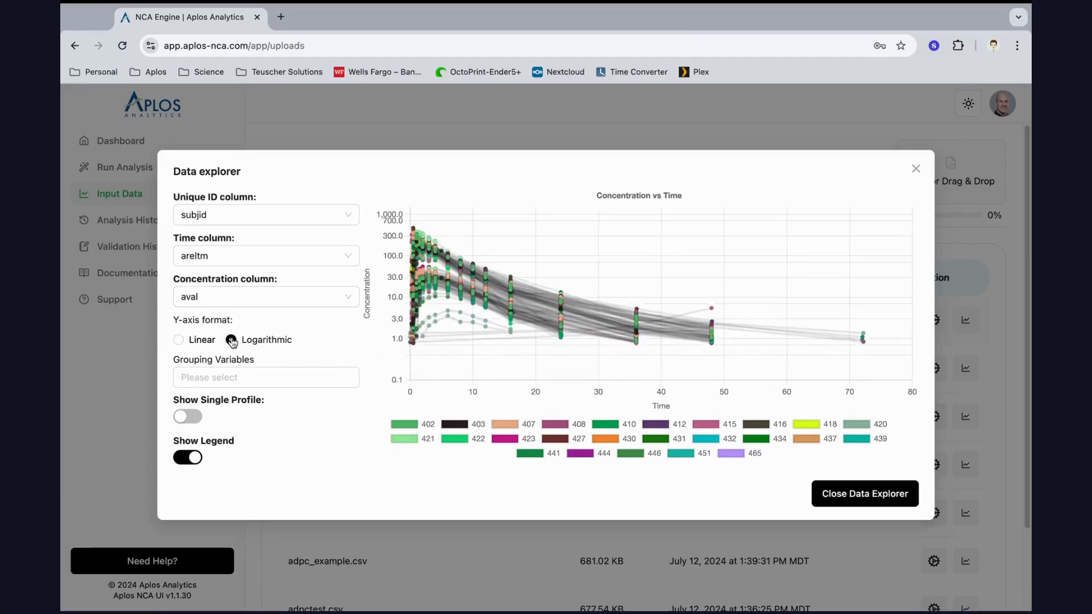
{"action": "left_click", "coordinate": [185, 419]}
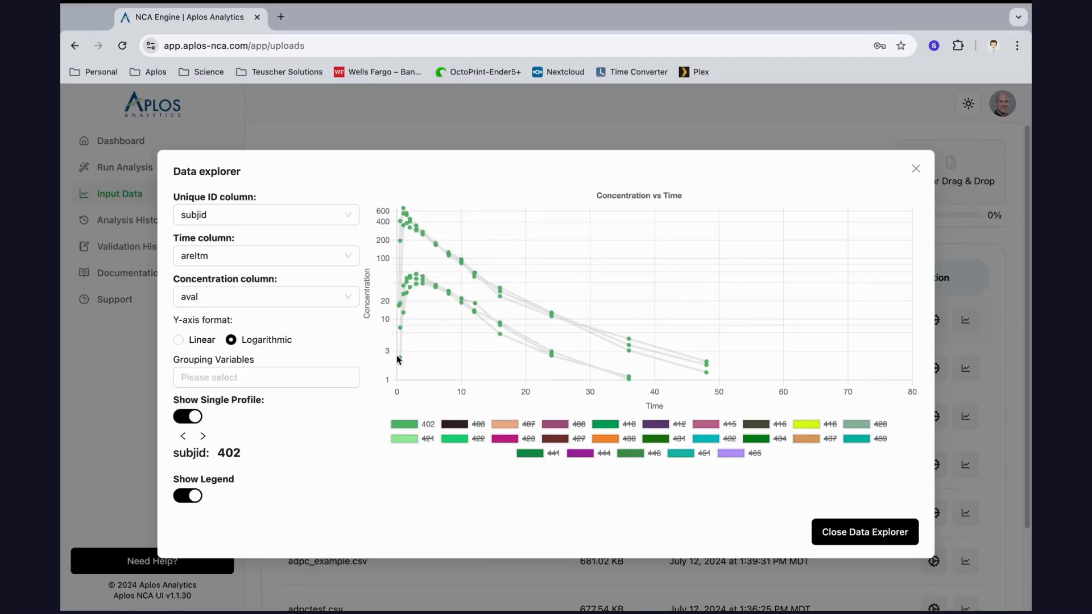
Add paramcd as a grouping variable for the concentration plot.
{"action": "left_click", "coordinate": [203, 378]}
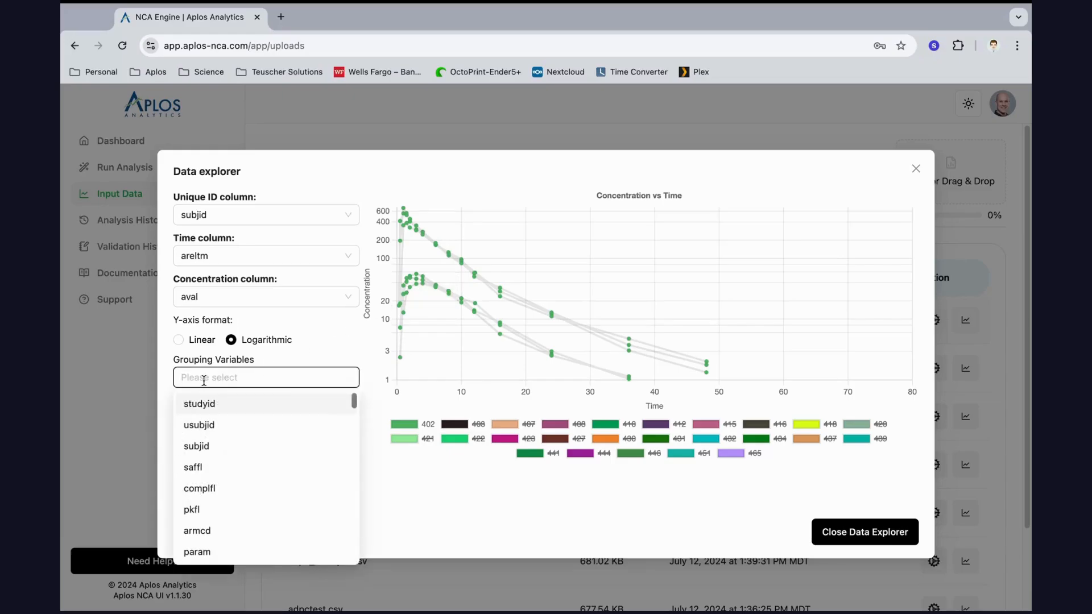
{"action": "type", "text": "param"}
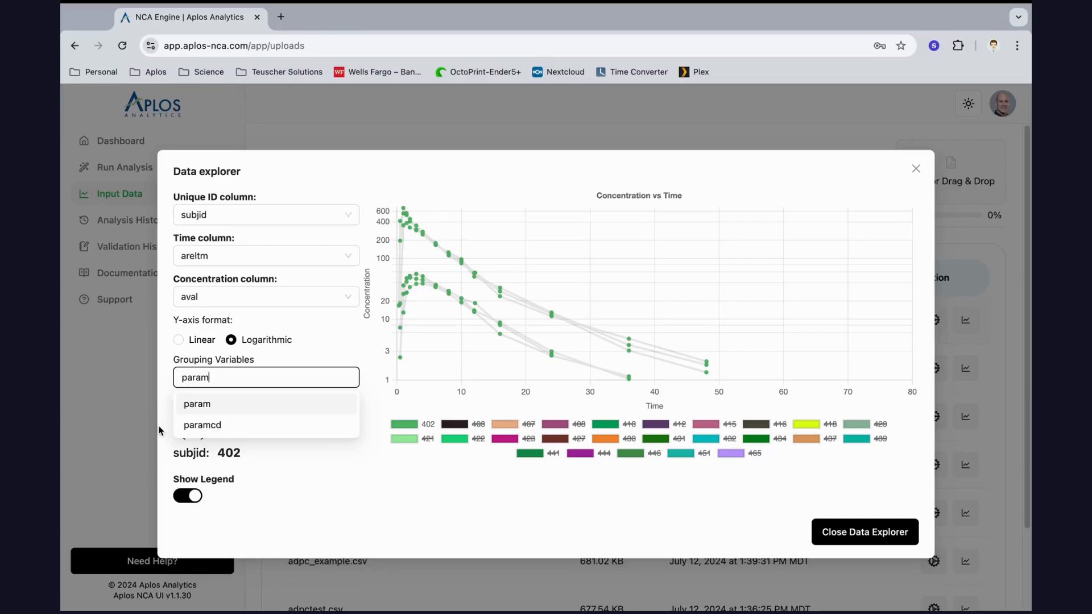
{"action": "left_click", "coordinate": [203, 425]}
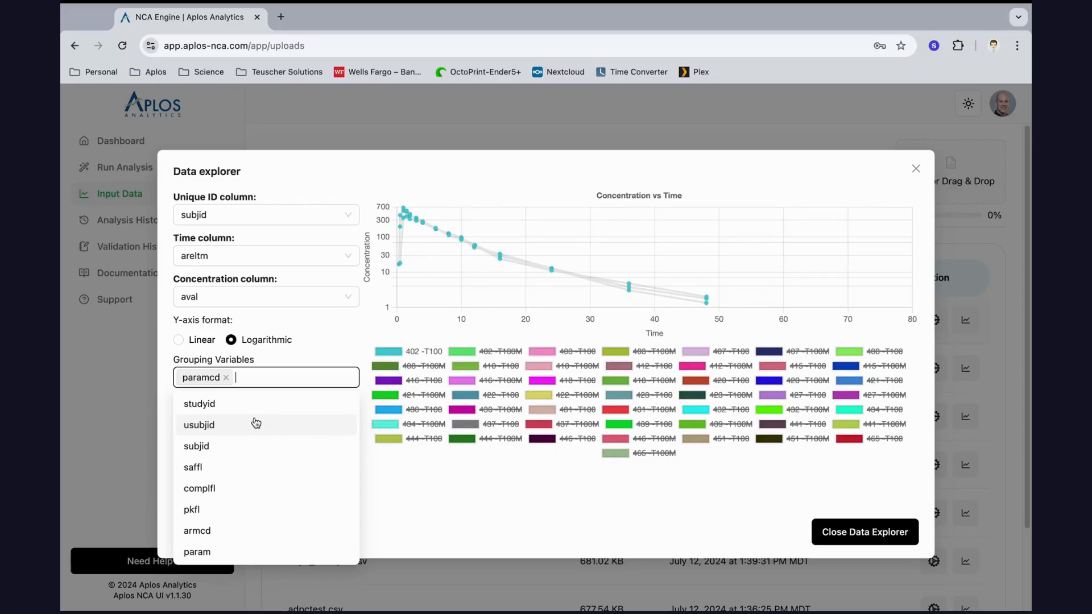
{"action": "left_click", "coordinate": [323, 354]}
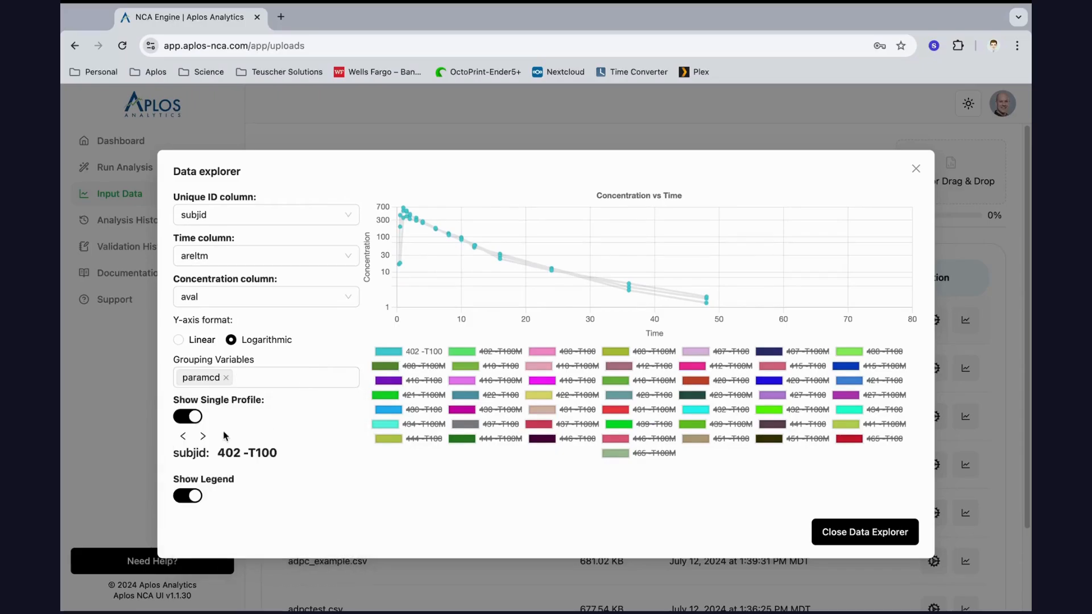
Compare subject 402's T100 and T100M profiles, ending on the peak data points of T100M.
{"action": "left_click", "coordinate": [203, 436]}
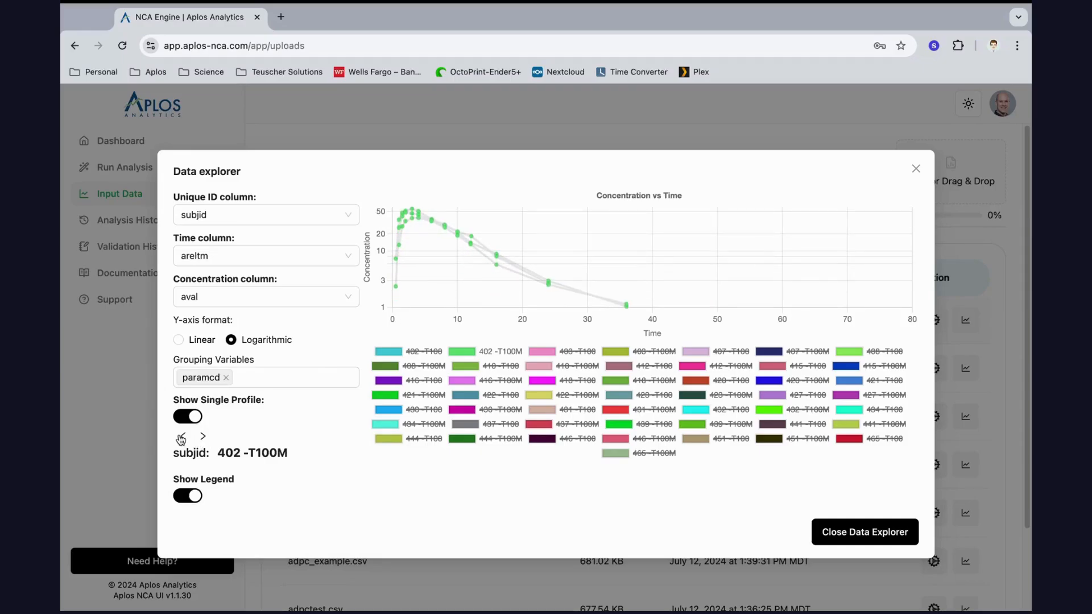
{"action": "left_click", "coordinate": [182, 437]}
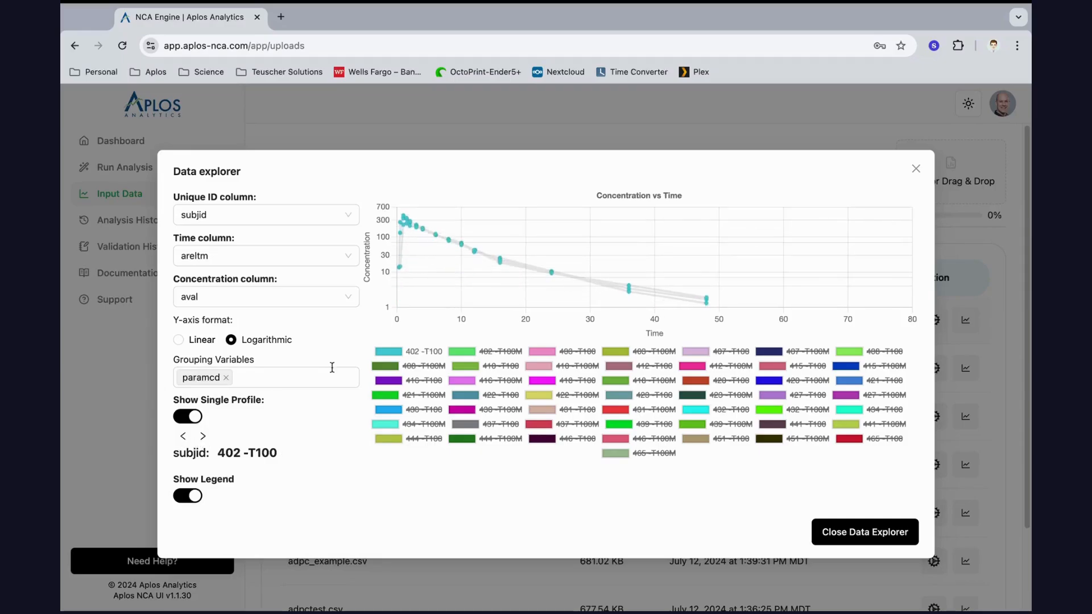
{"action": "left_click", "coordinate": [203, 436]}
{"action": "mouse_move", "coordinate": [402, 216]}
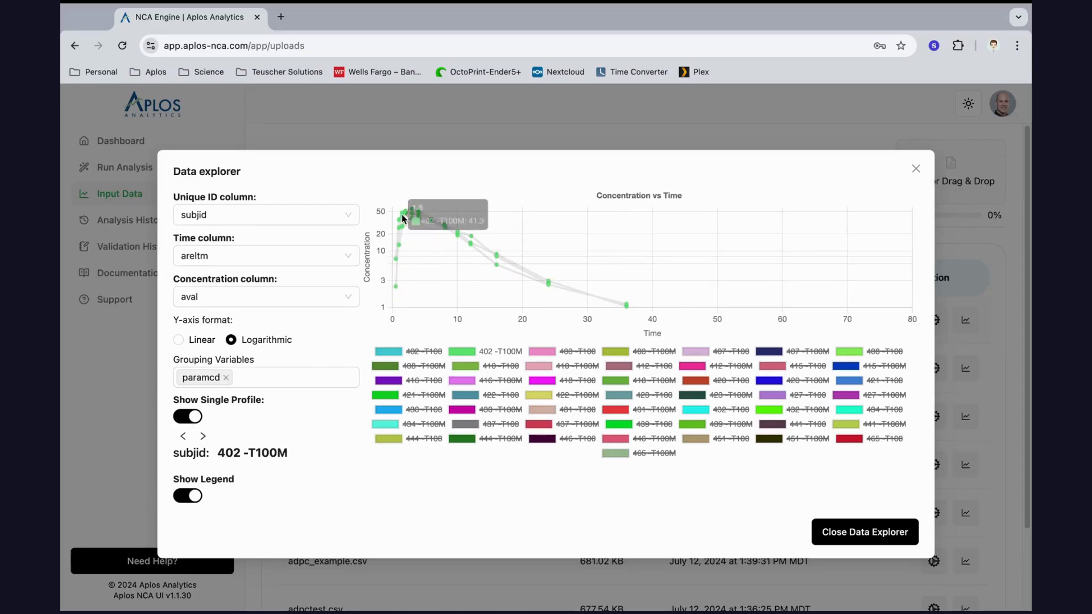
Add extrt as a second grouping variable and hide the plot legend.
{"action": "left_click", "coordinate": [237, 375]}
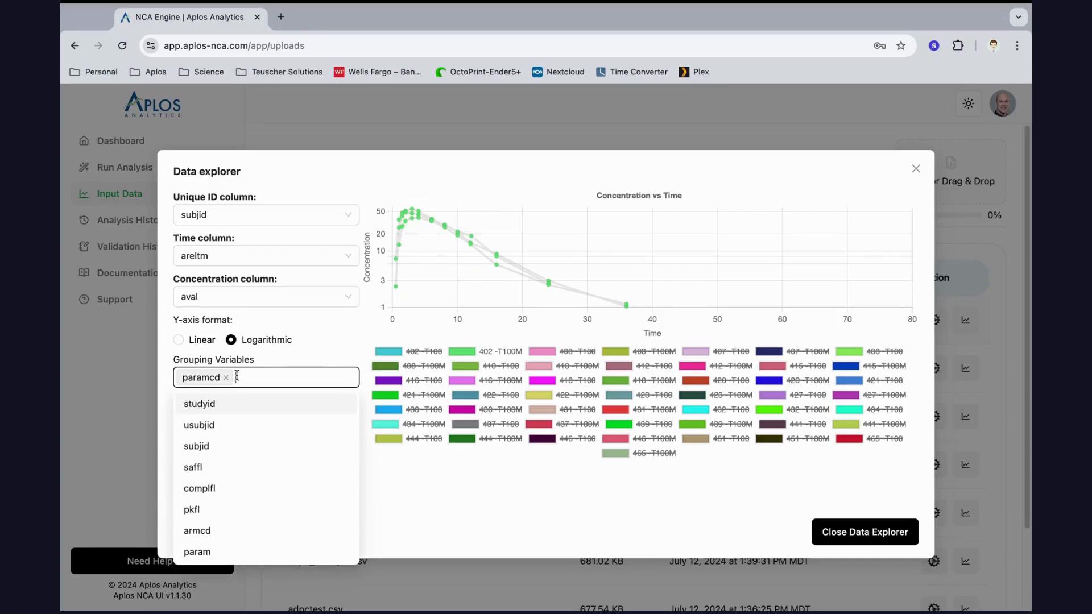
{"action": "type", "text": "t"}
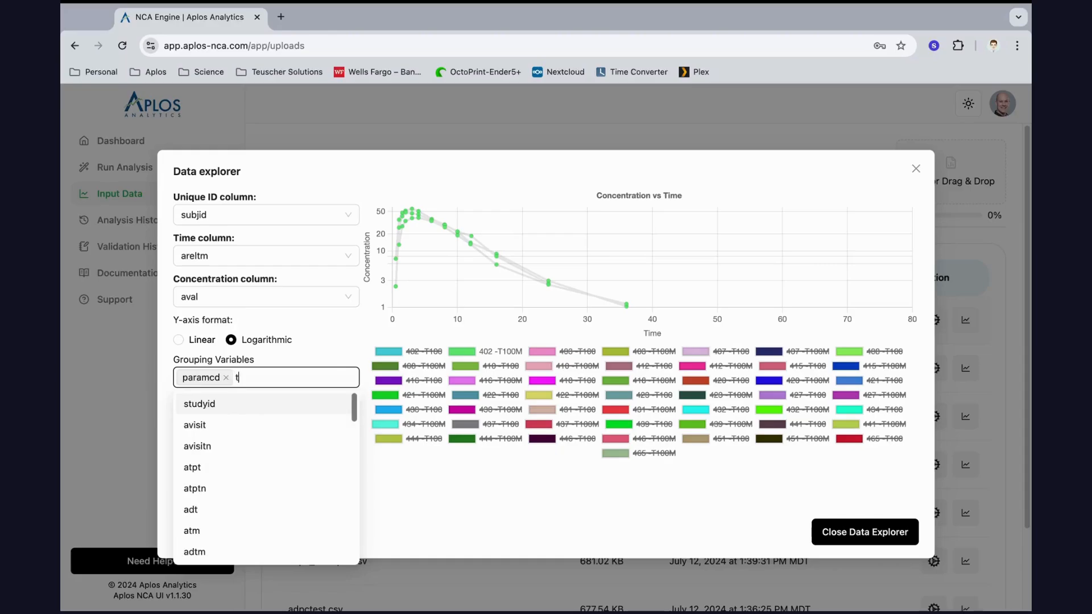
{"action": "key", "text": "BackSpace"}
{"action": "type", "text": "ex"}
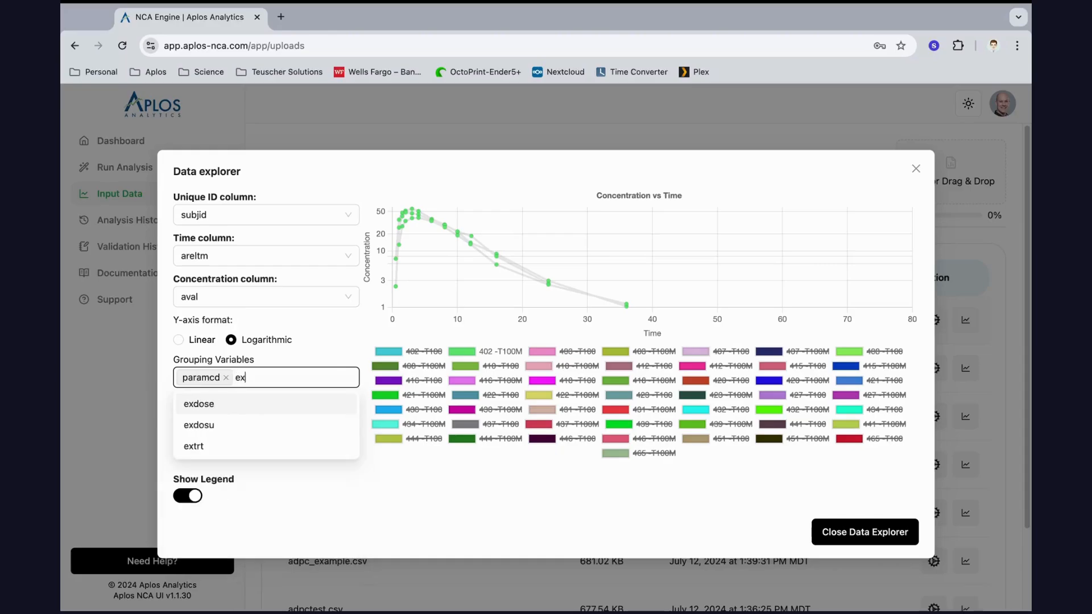
{"action": "left_click", "coordinate": [196, 449]}
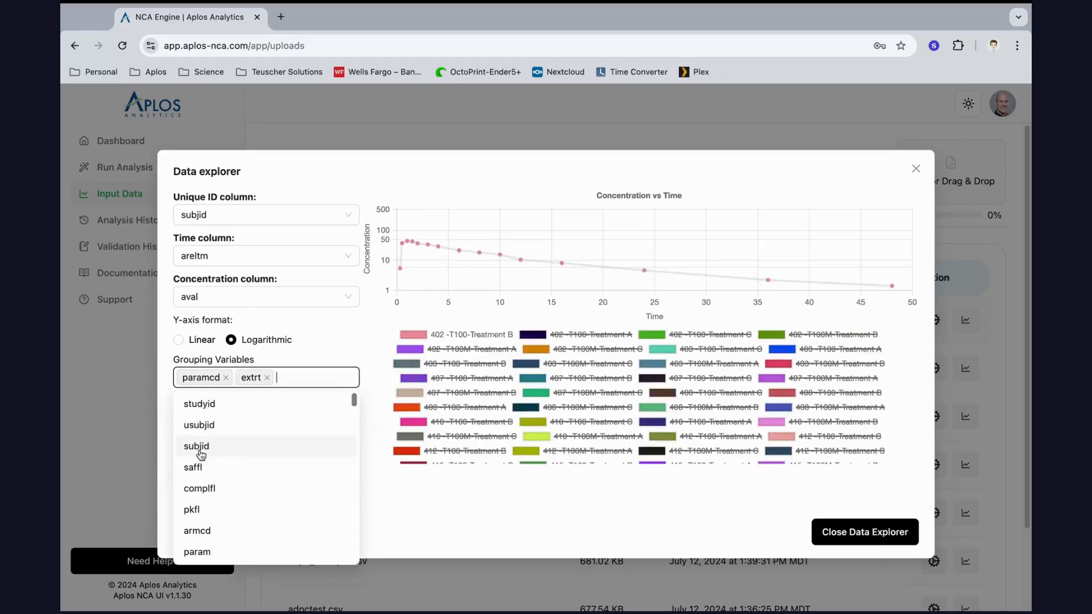
{"action": "left_click", "coordinate": [401, 516]}
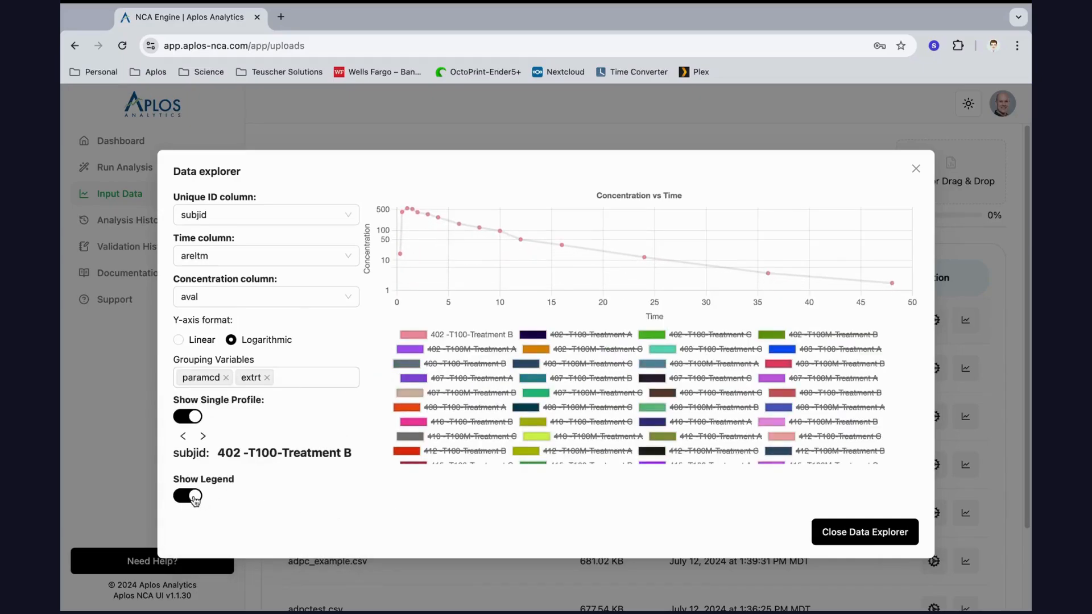
{"action": "left_click", "coordinate": [194, 497]}
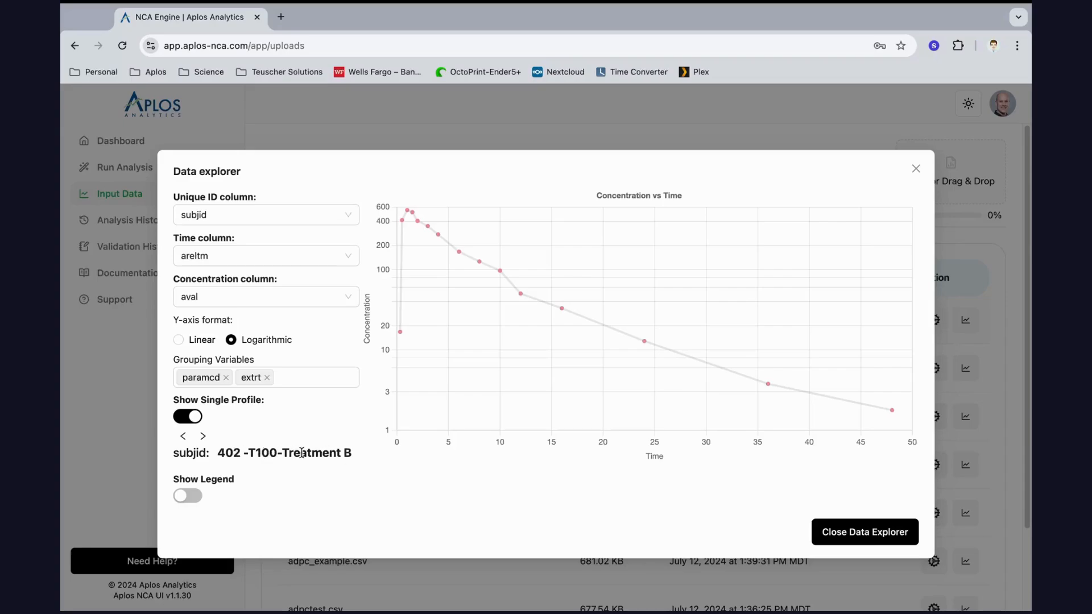
Step through the single profiles from 402 -T100-Treatment B to 403 -T100-Treatment A, and close the data explorer.
{"action": "left_click", "coordinate": [203, 436]}
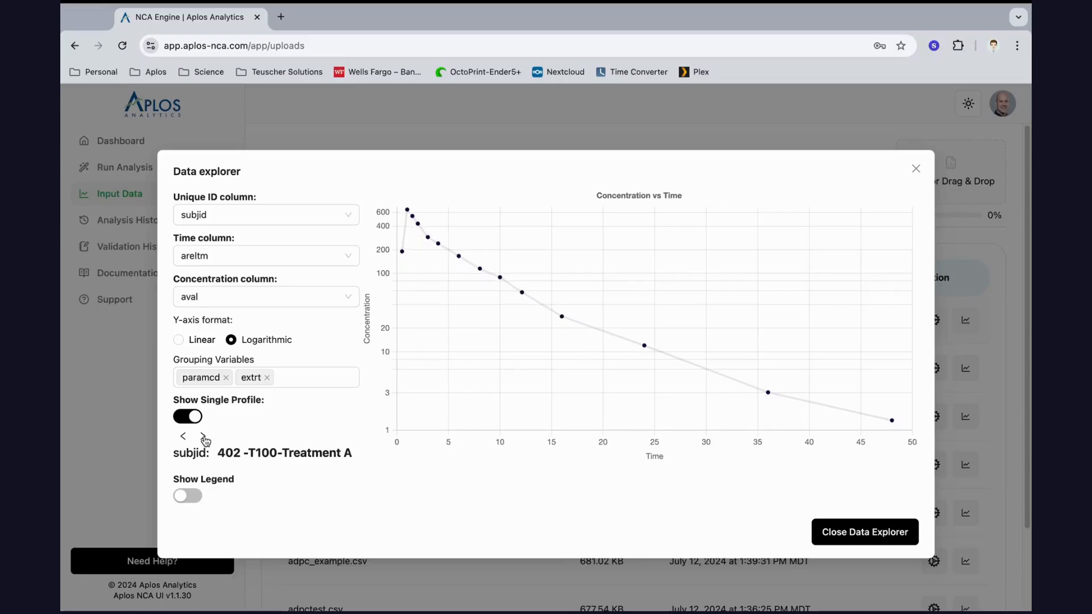
{"action": "left_click", "coordinate": [203, 436]}
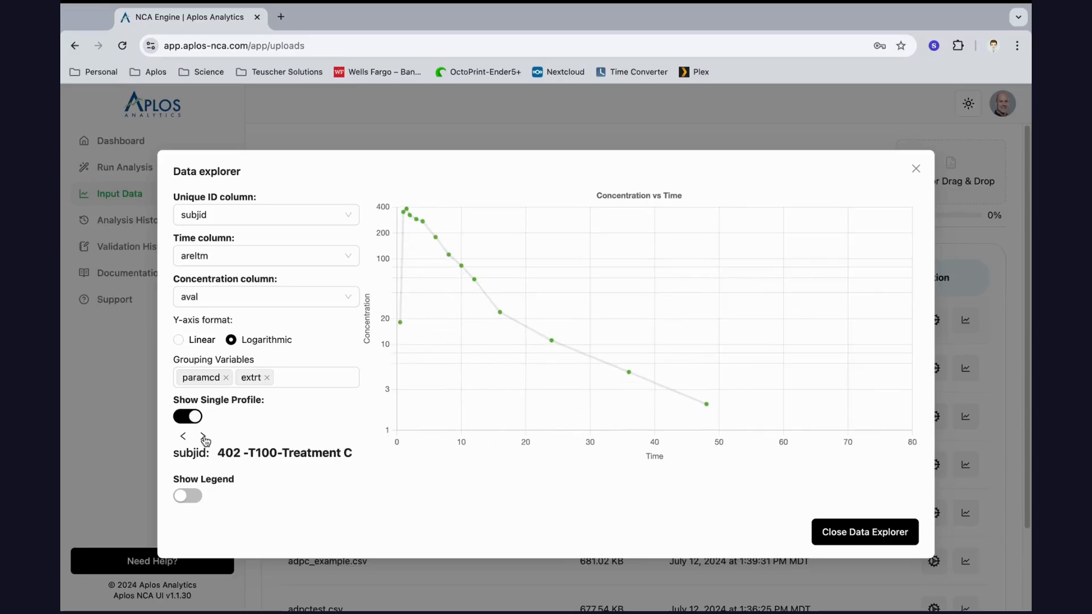
{"action": "left_click", "coordinate": [203, 436]}
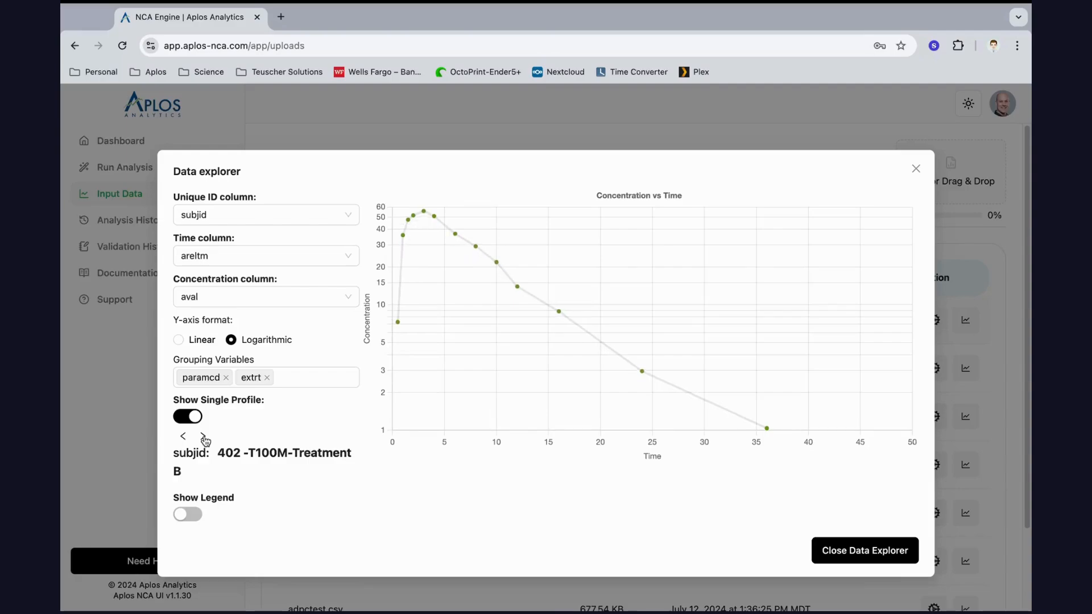
{"action": "left_click", "coordinate": [203, 437]}
{"action": "left_click", "coordinate": [203, 436]}
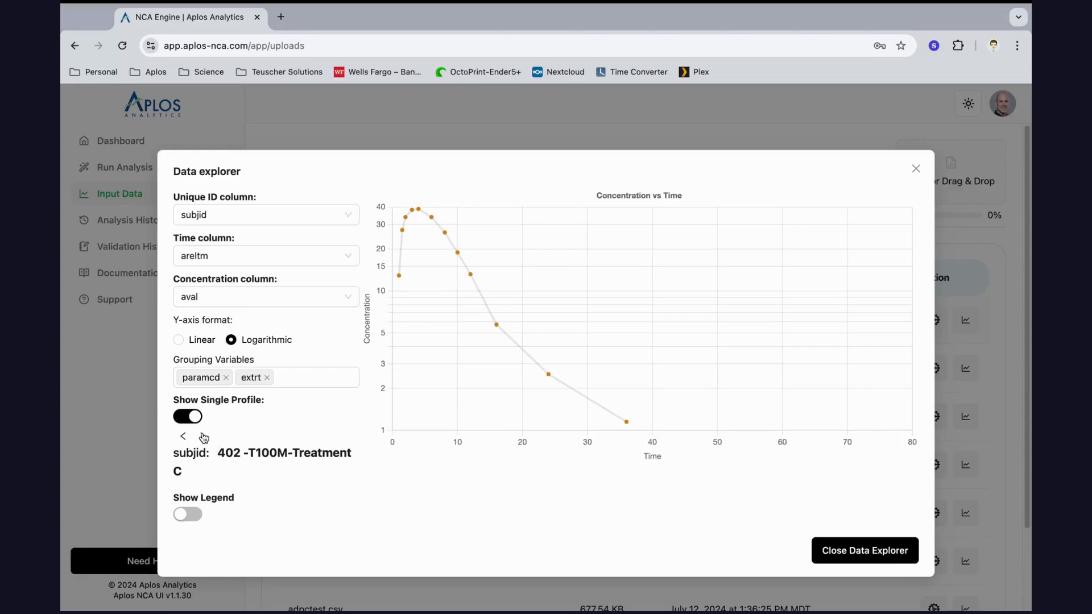
{"action": "left_click", "coordinate": [203, 437]}
{"action": "left_click", "coordinate": [203, 437]}
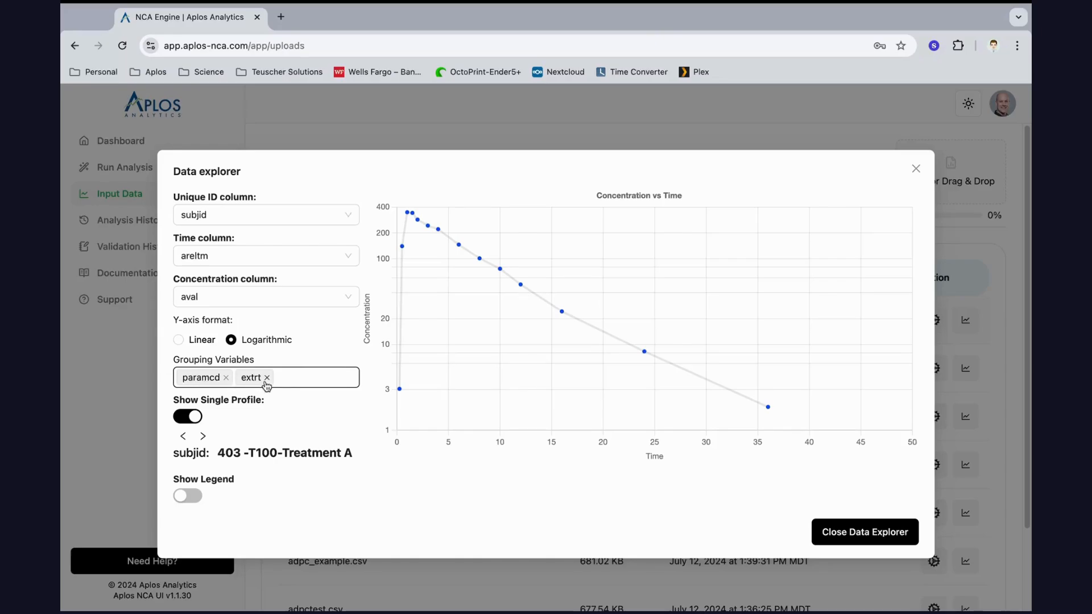
{"action": "left_click", "coordinate": [864, 532]}
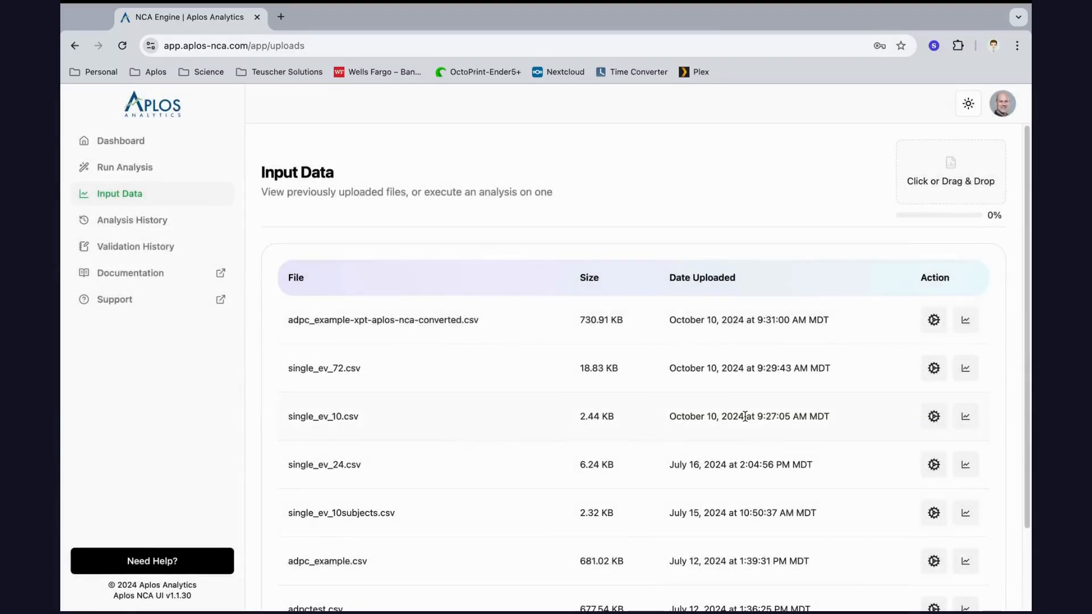